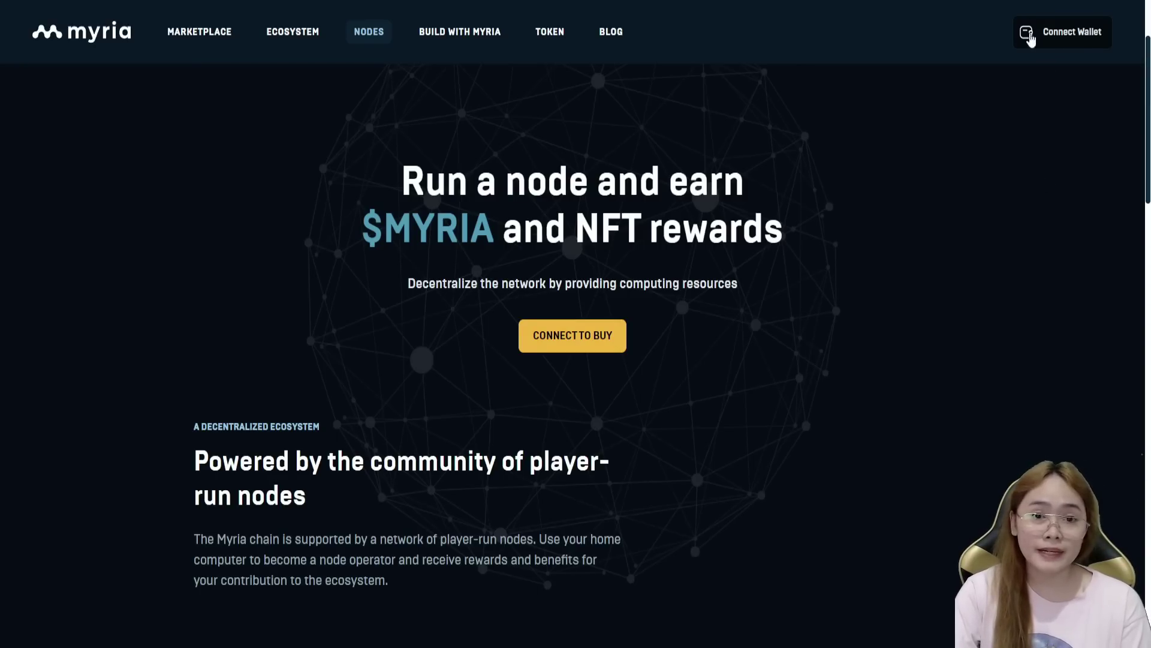
Connect the crypto wallet to the Myria site and open the node license purchase page
click(1049, 47)
click(1106, 337)
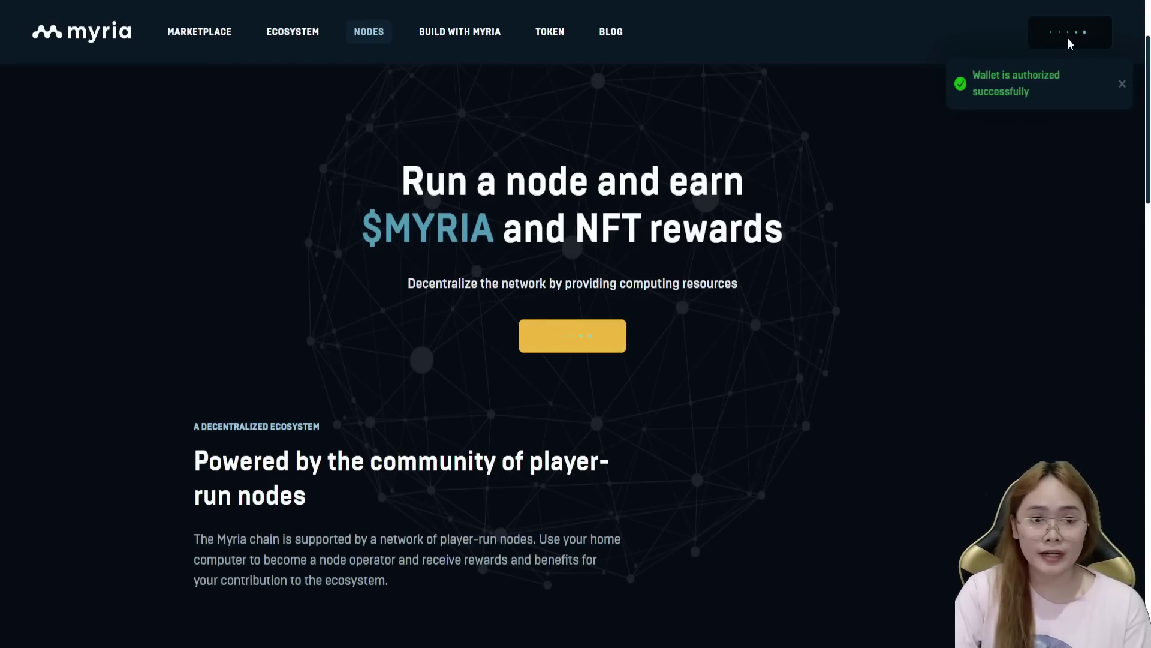
click(165, 159)
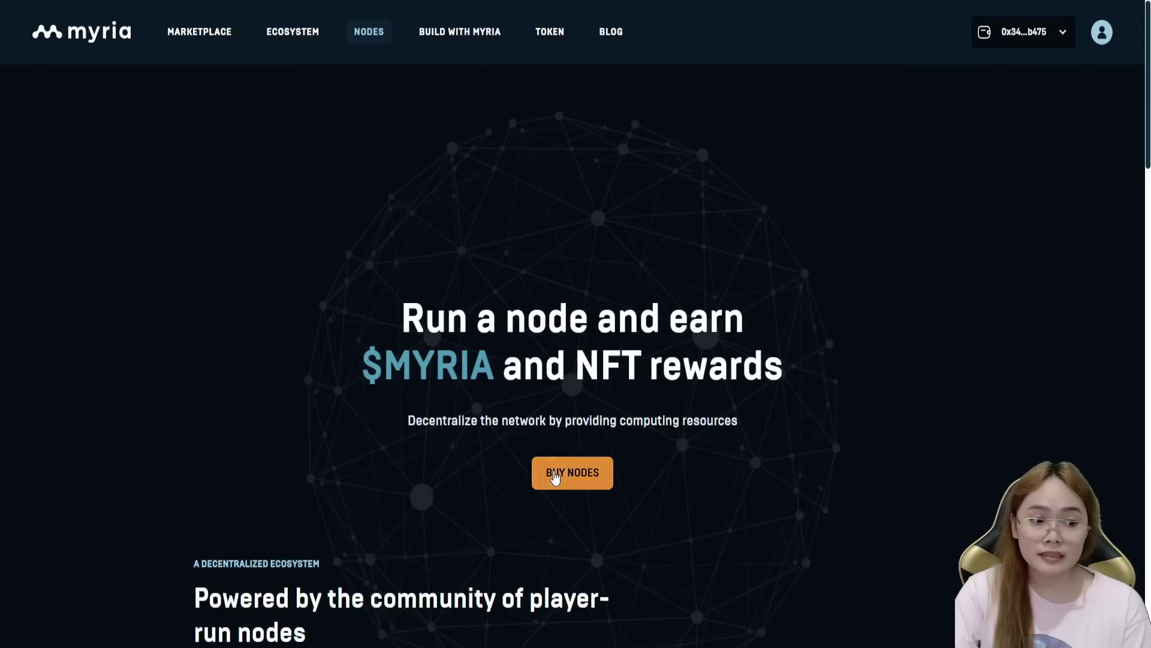
click(552, 471)
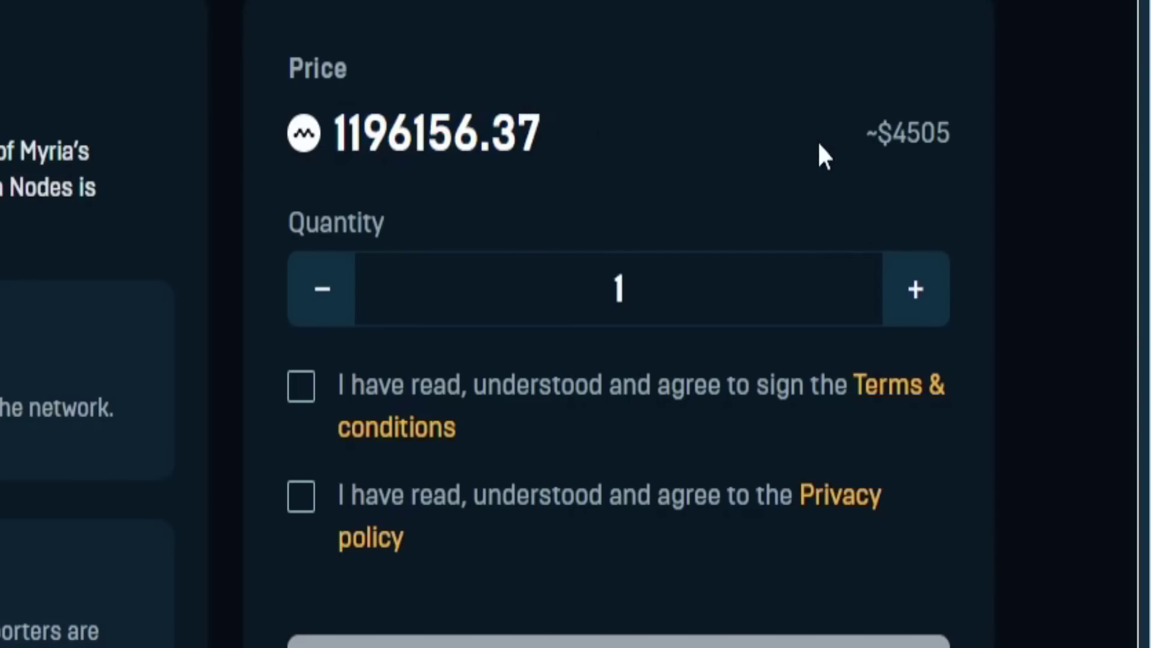
Check the node license's USD price and examine the batch pricing table in the Myria Node cost article
drag(864, 133, 972, 141)
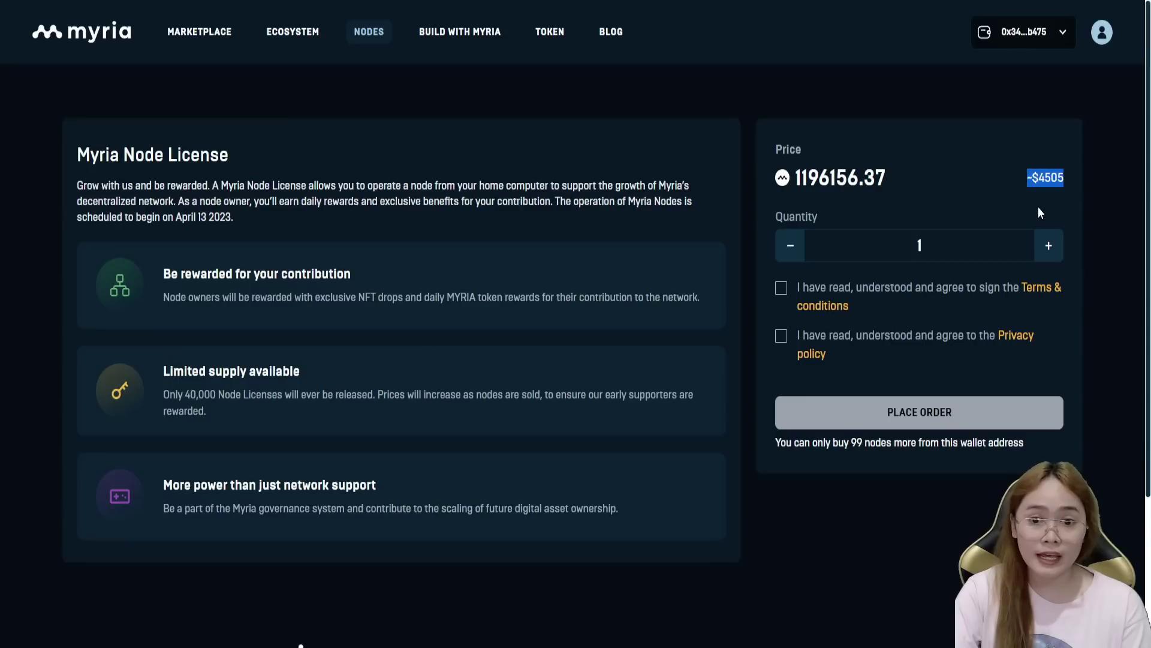
click(892, 198)
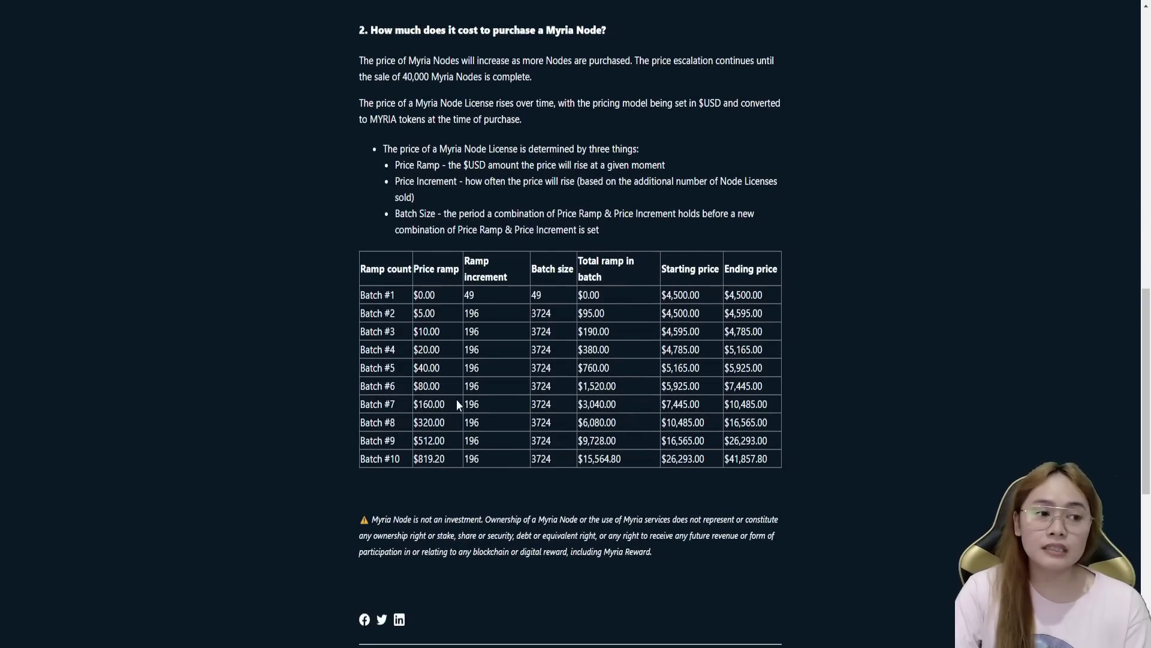
double_click(667, 294)
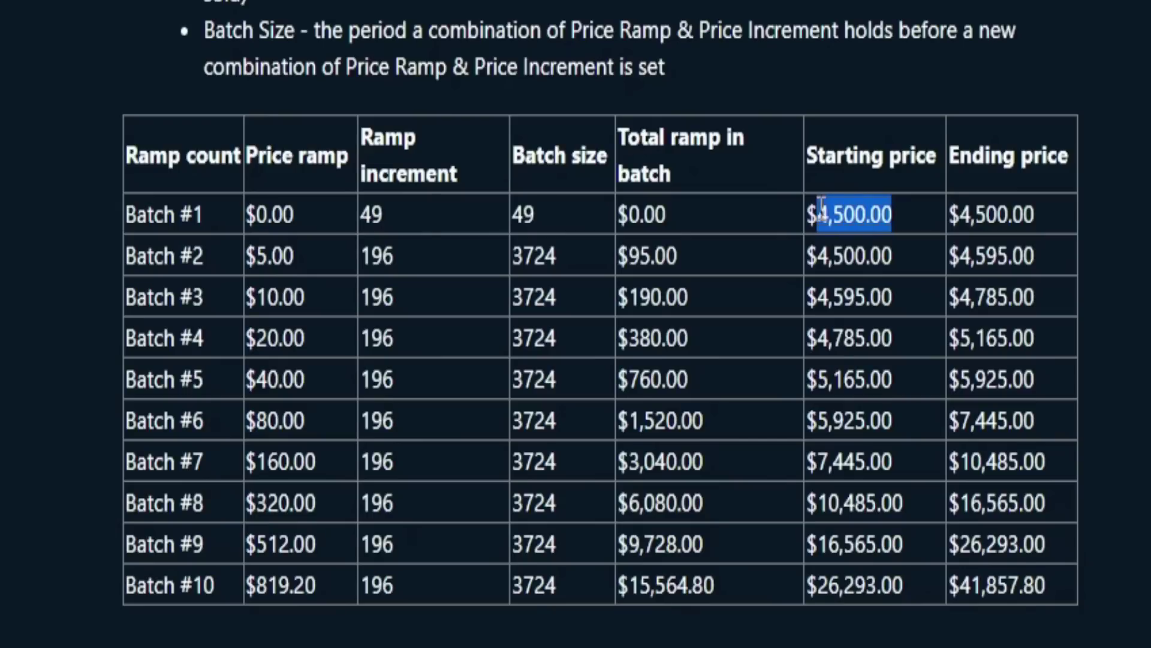
click(663, 295)
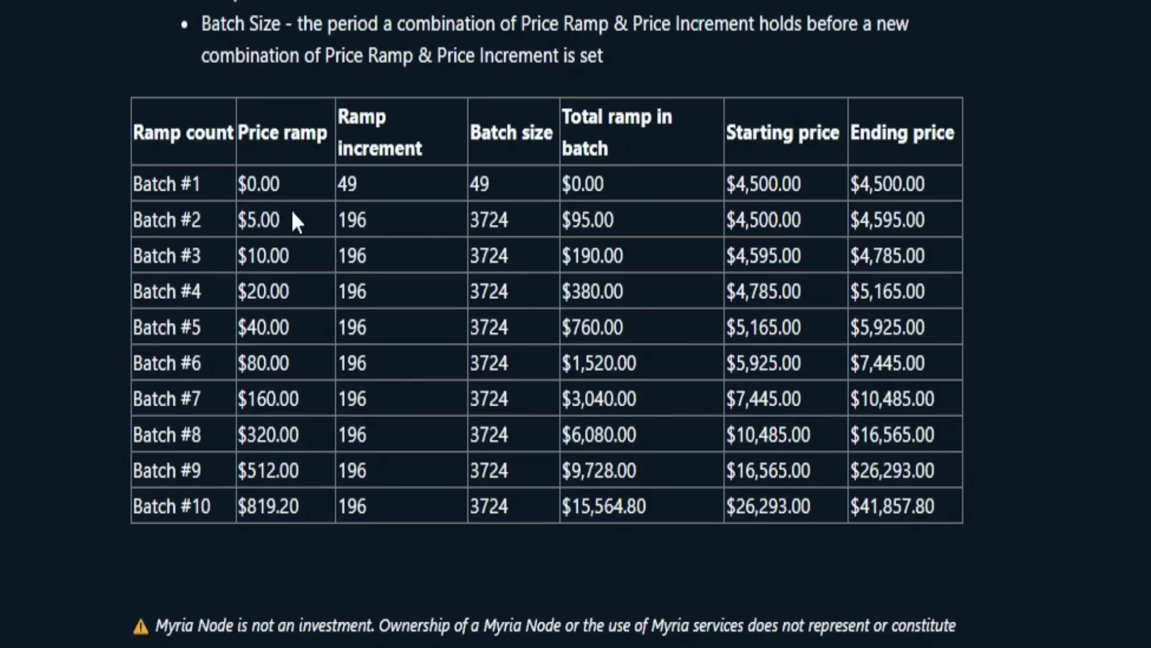
drag(245, 256, 295, 256)
click(836, 227)
drag(180, 256, 231, 263)
drag(181, 506, 229, 508)
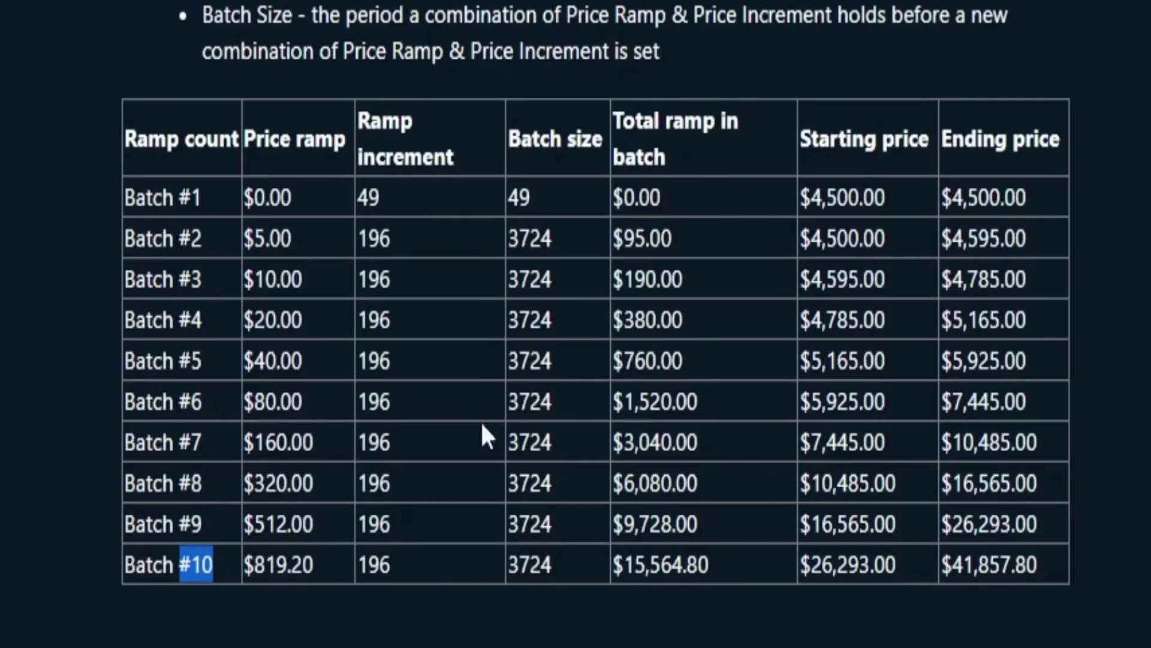
Read how many Myria Nodes must be sold before the price escalation ends
scroll(558, 432, up, 10)
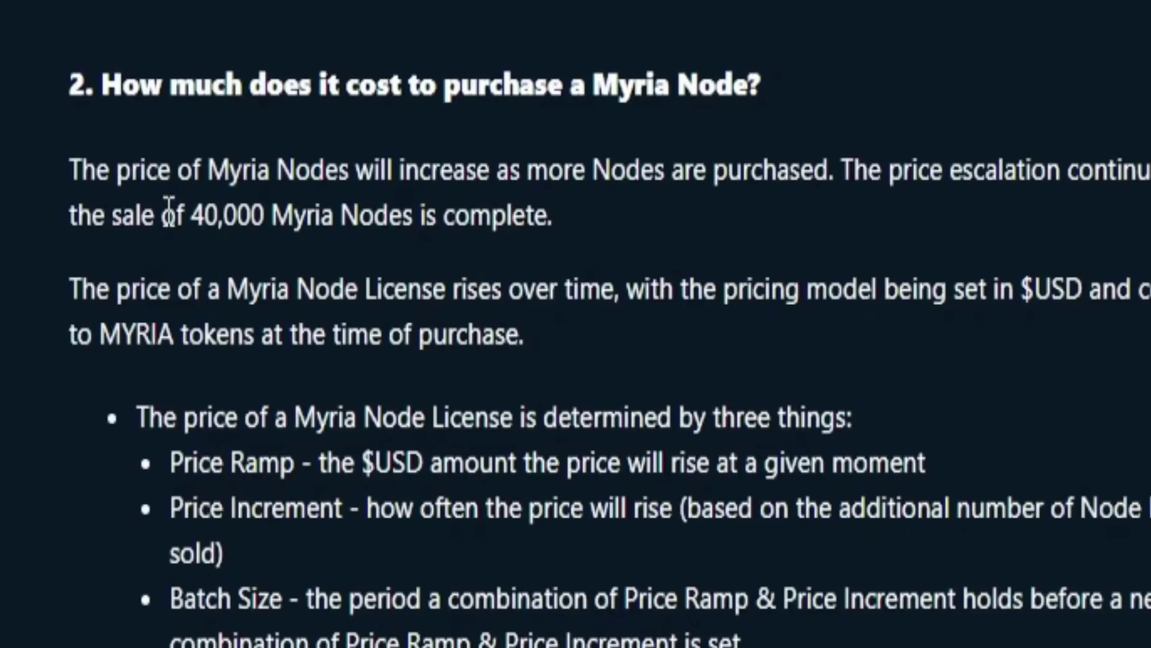
drag(162, 215, 450, 215)
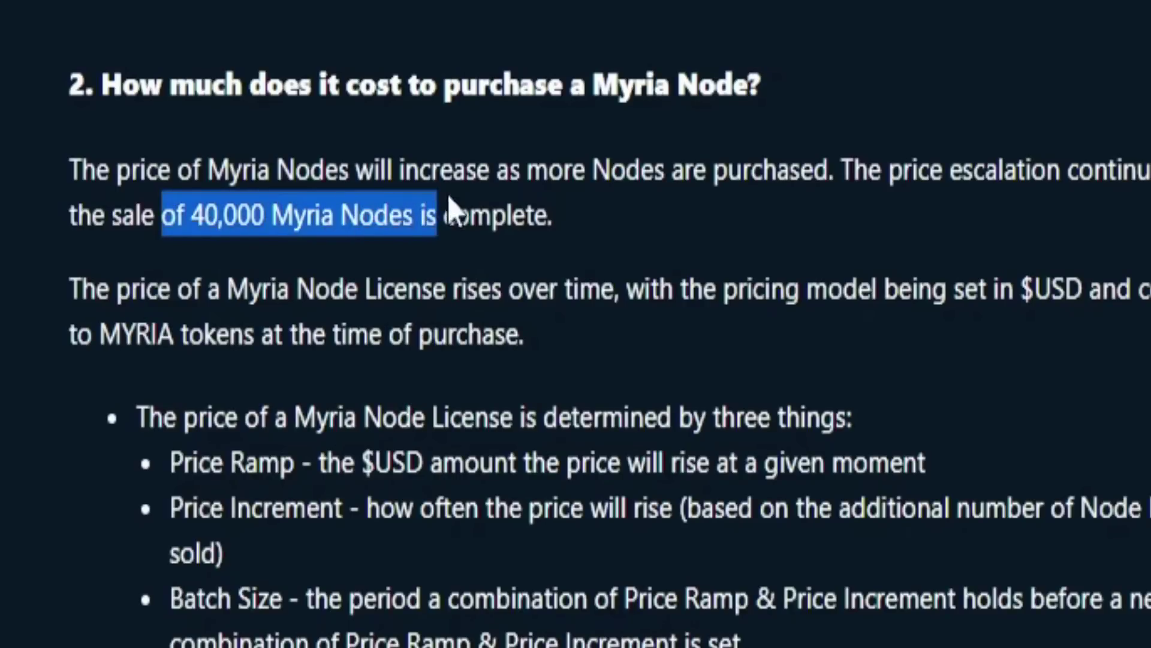
click(551, 209)
drag(183, 216, 436, 229)
click(436, 229)
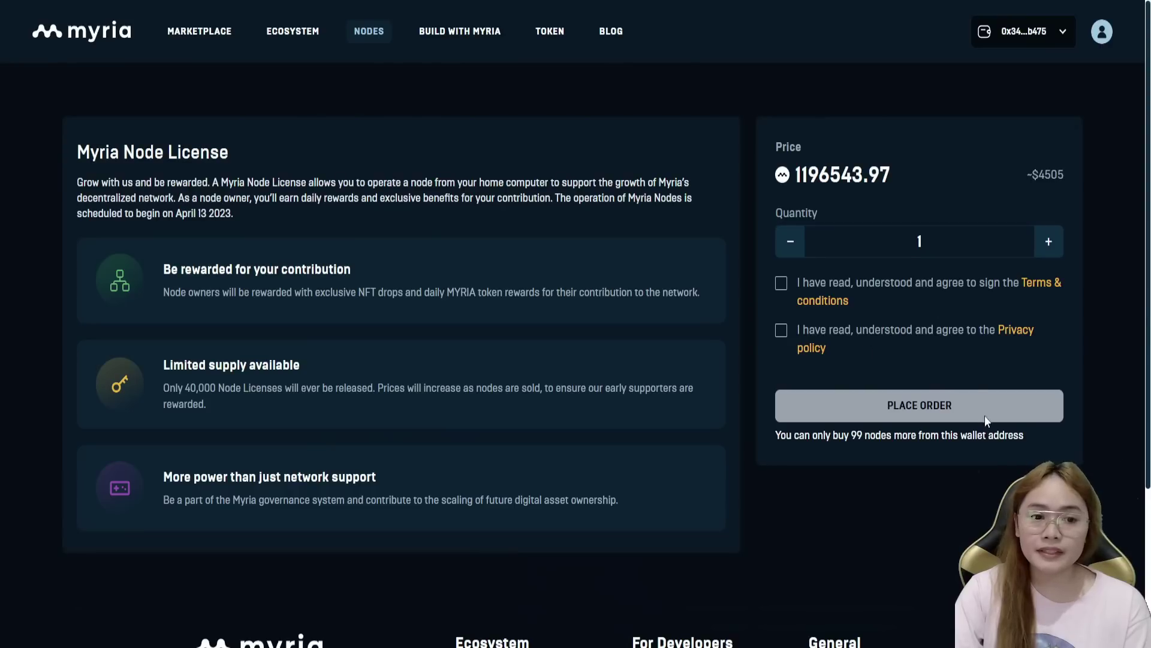
Accept the terms and conditions and the privacy policy for the node license order
click(788, 283)
click(781, 331)
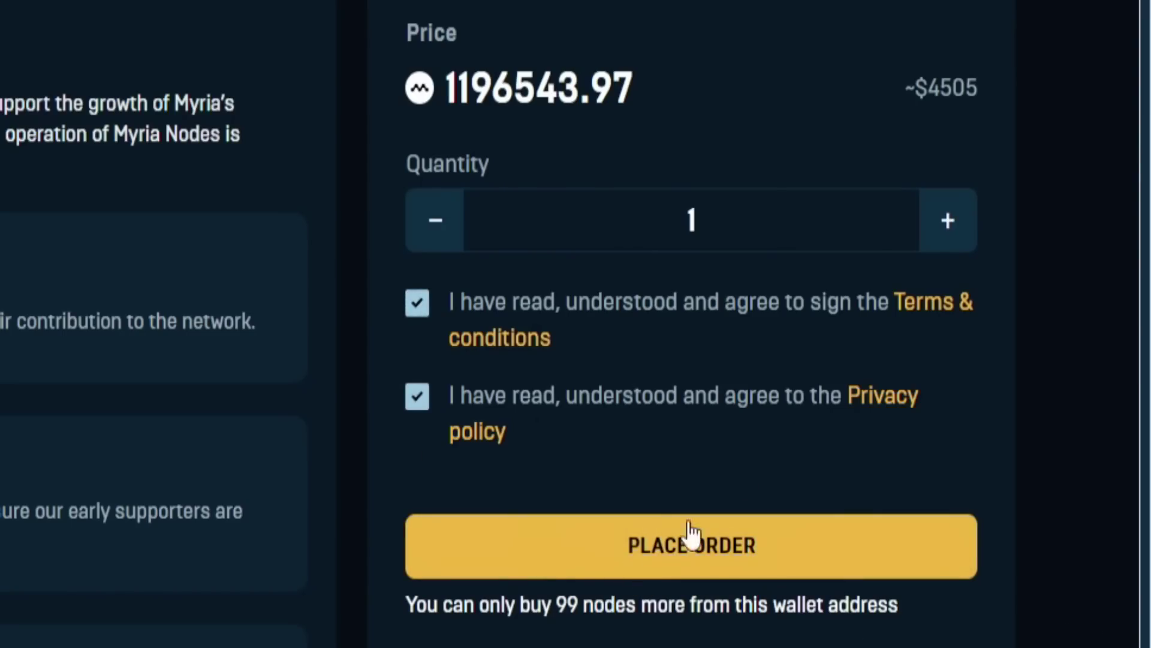
Raise the node license quantity to 4 and bring it back down to 1
click(959, 241)
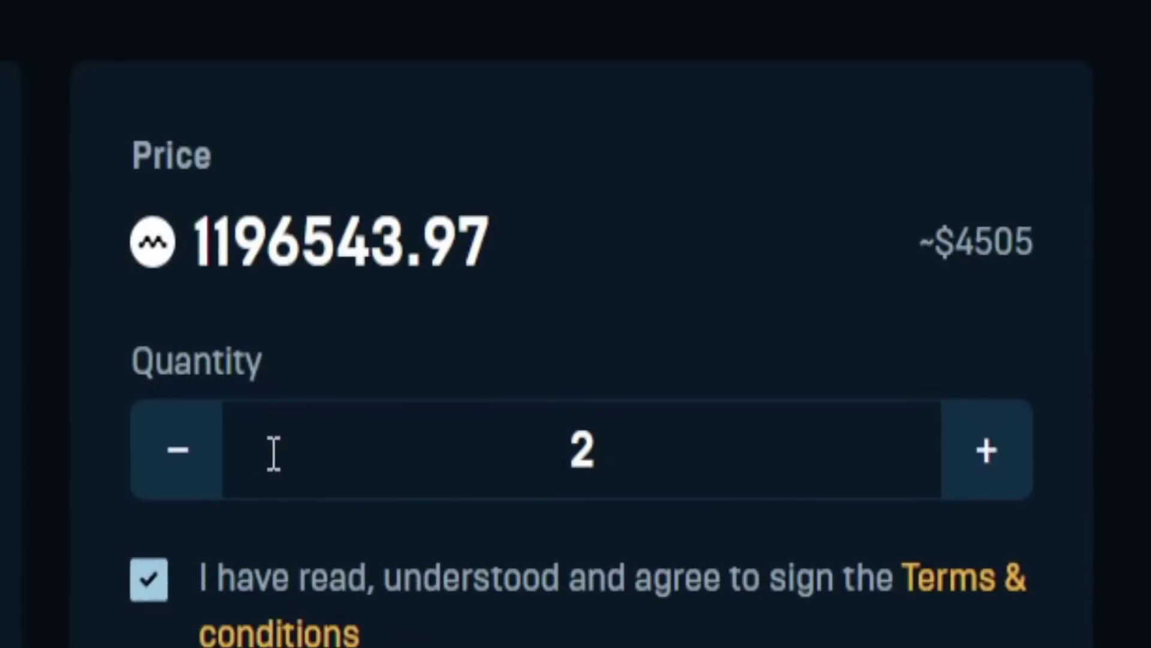
click(960, 241)
click(959, 241)
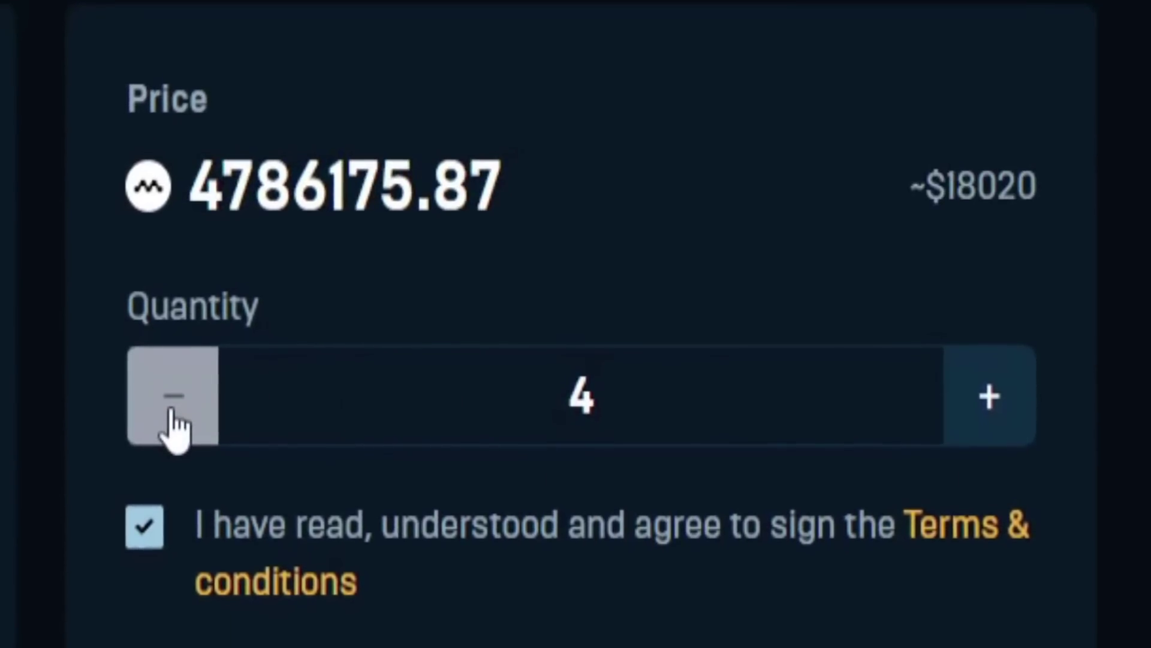
click(172, 414)
click(173, 414)
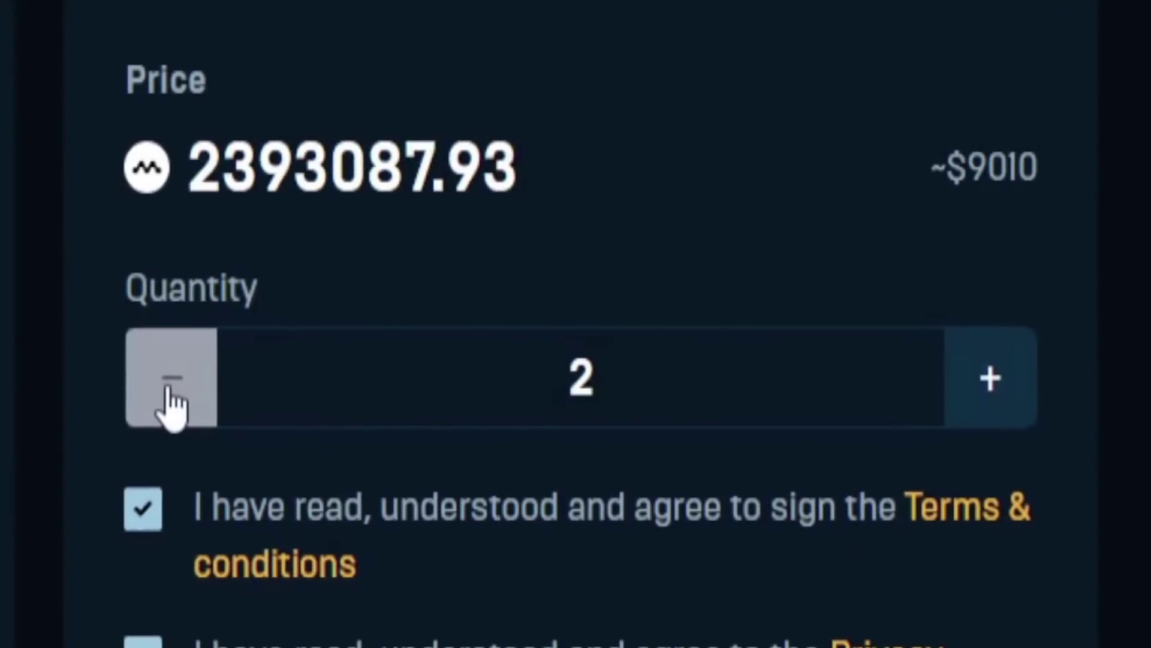
click(172, 414)
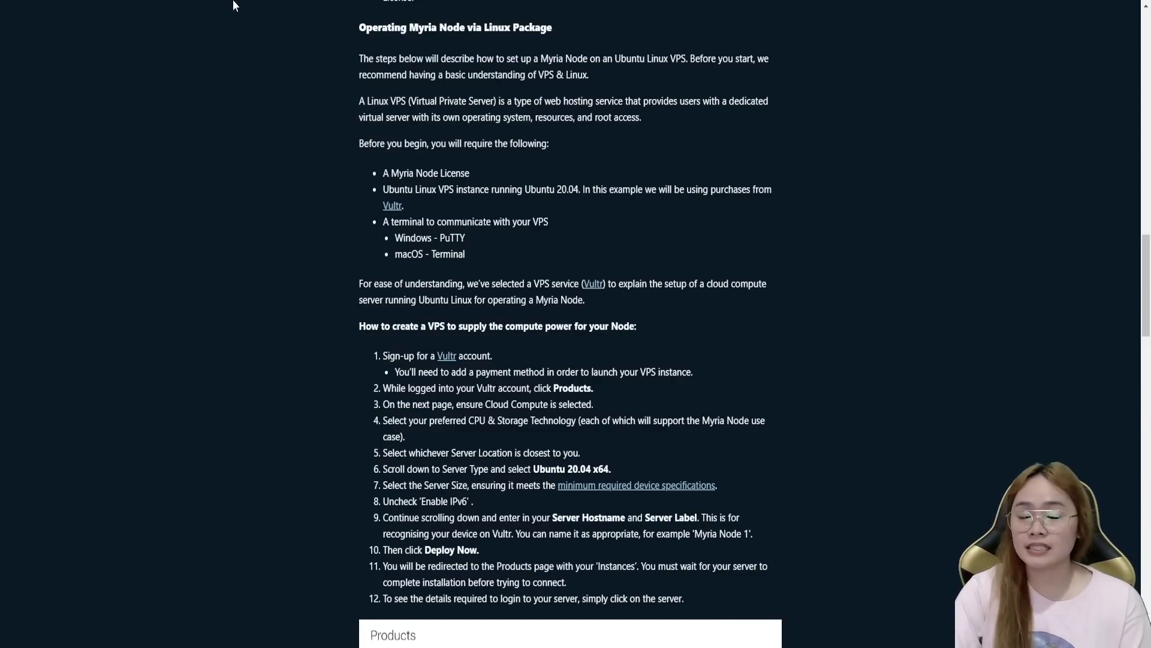
Review the guide for operating a Myria Node on a Linux VPS and Vultr's referral program reward
scroll(687, 275, down, 1)
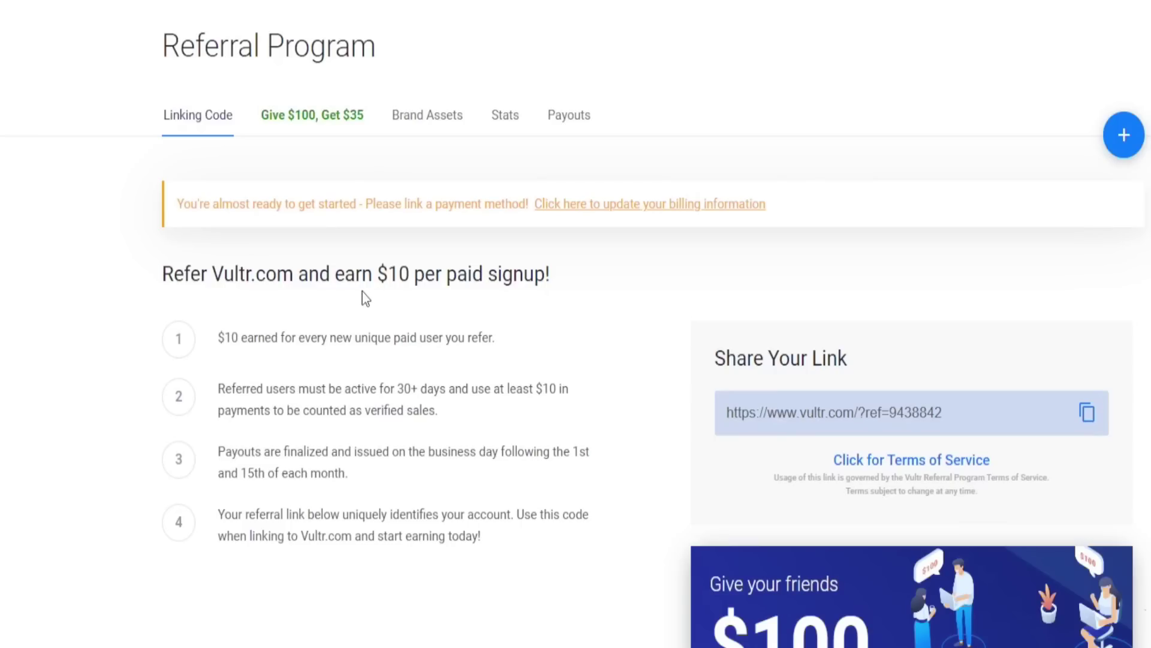
drag(344, 274, 474, 275)
click(490, 290)
drag(376, 275, 428, 274)
click(428, 276)
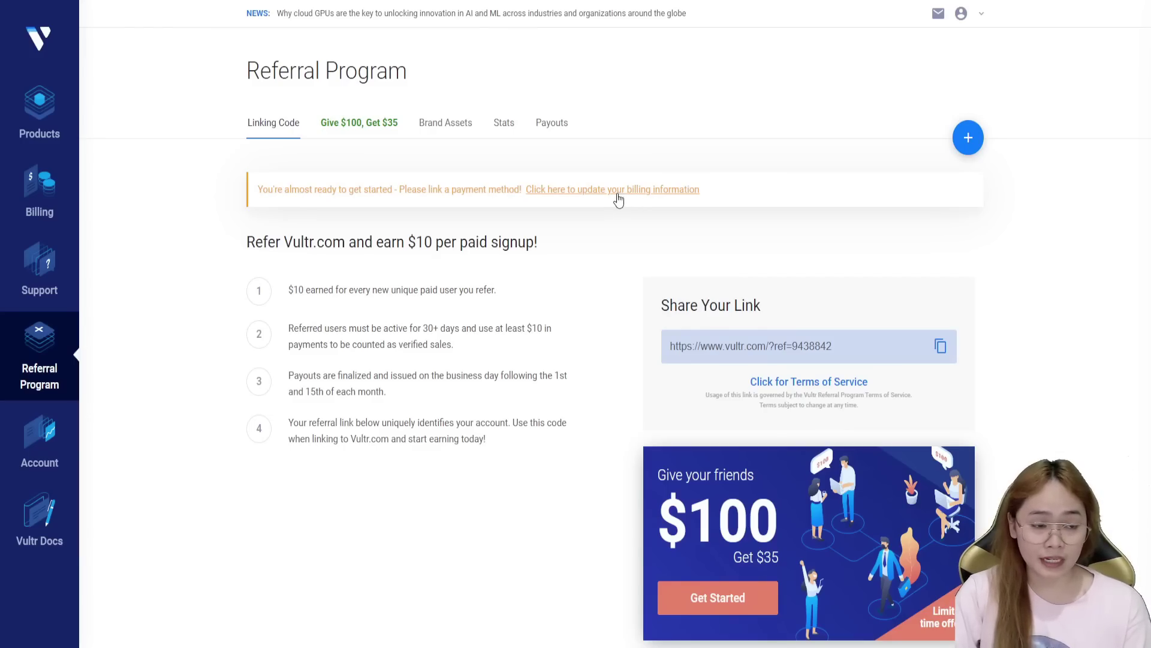
click(688, 205)
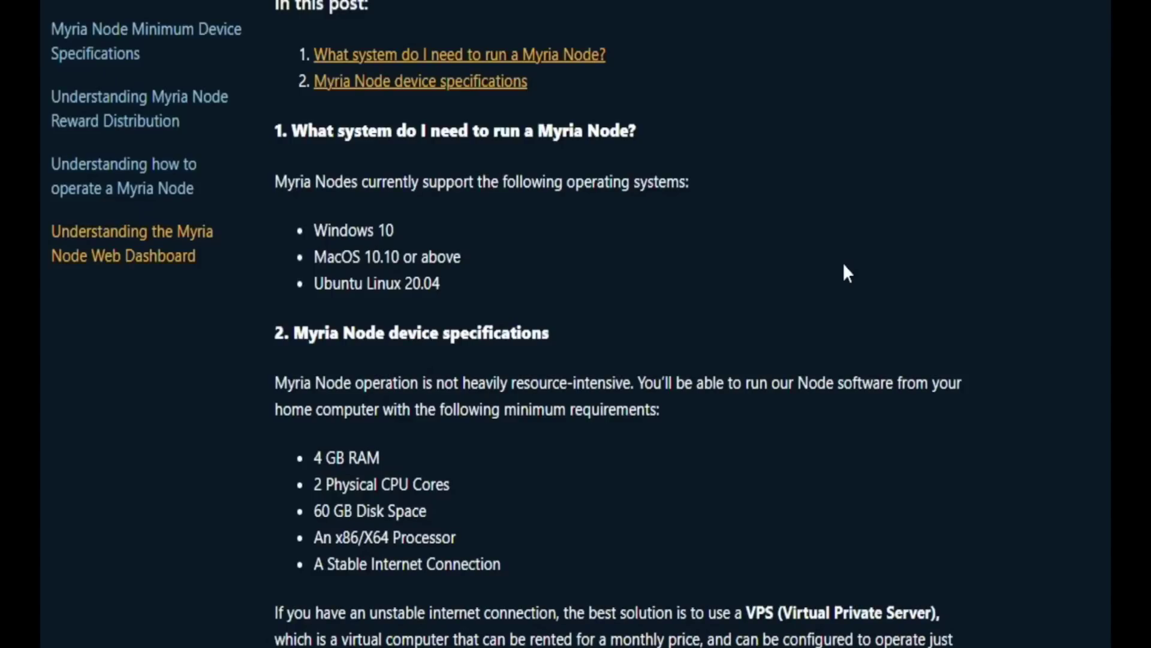
Read the minimum device specifications for running a Myria Node, covering memory, CPU, disk, processor and internet connection
scroll(843, 270, down, 3)
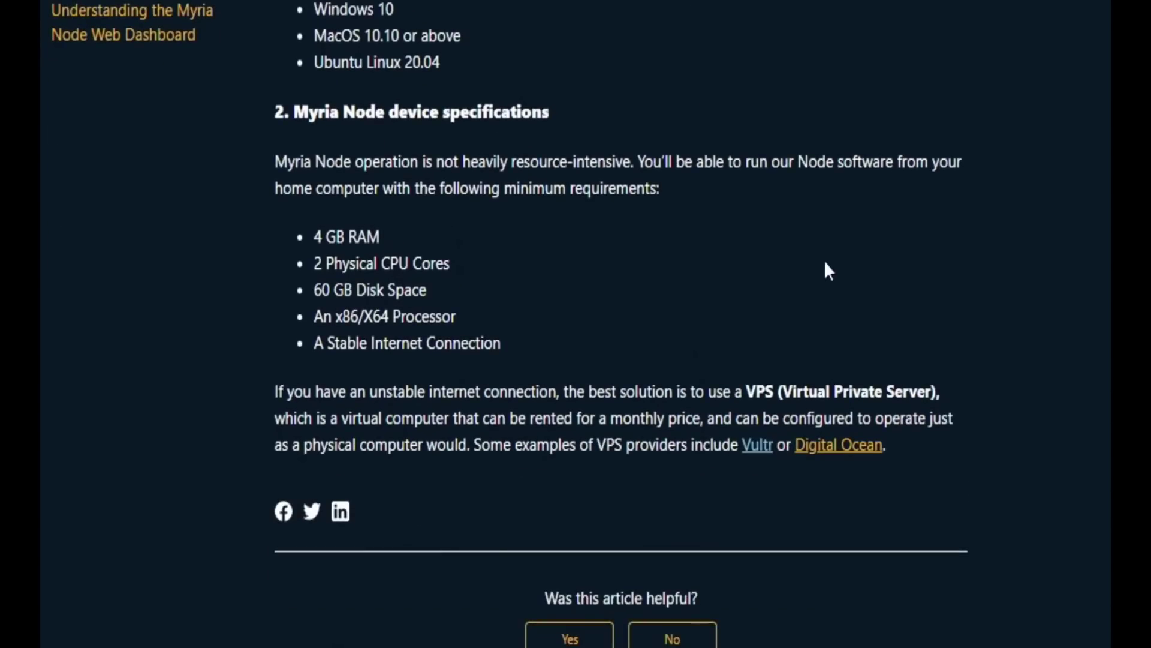
drag(318, 213, 521, 353)
click(521, 353)
drag(322, 263, 481, 327)
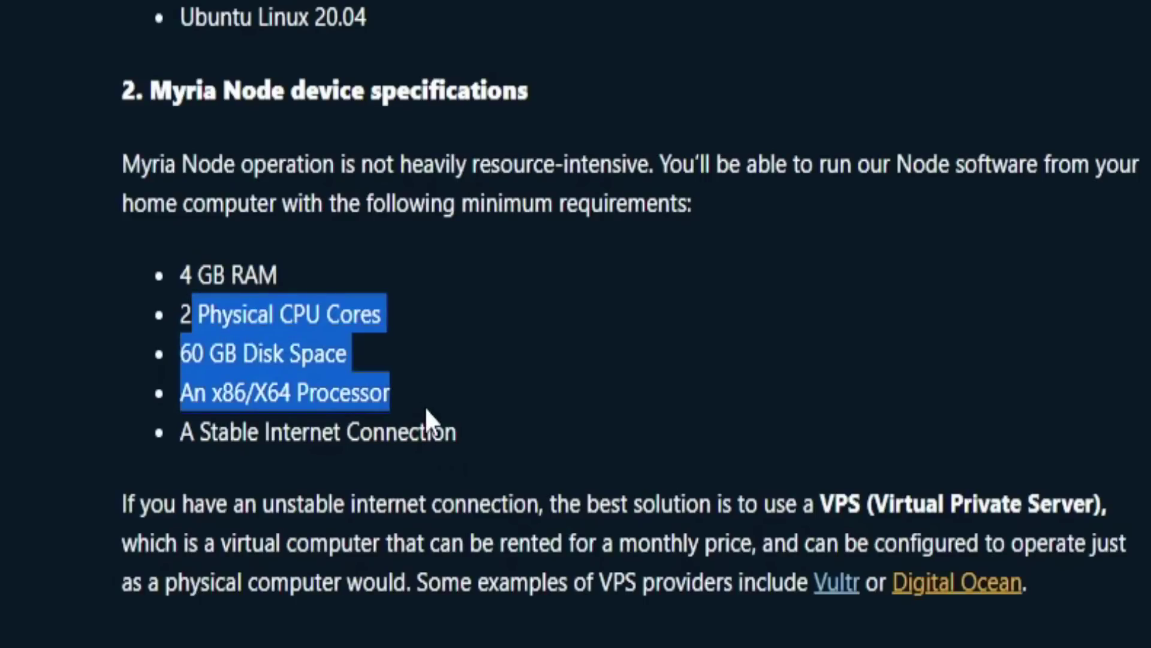
drag(212, 392, 418, 431)
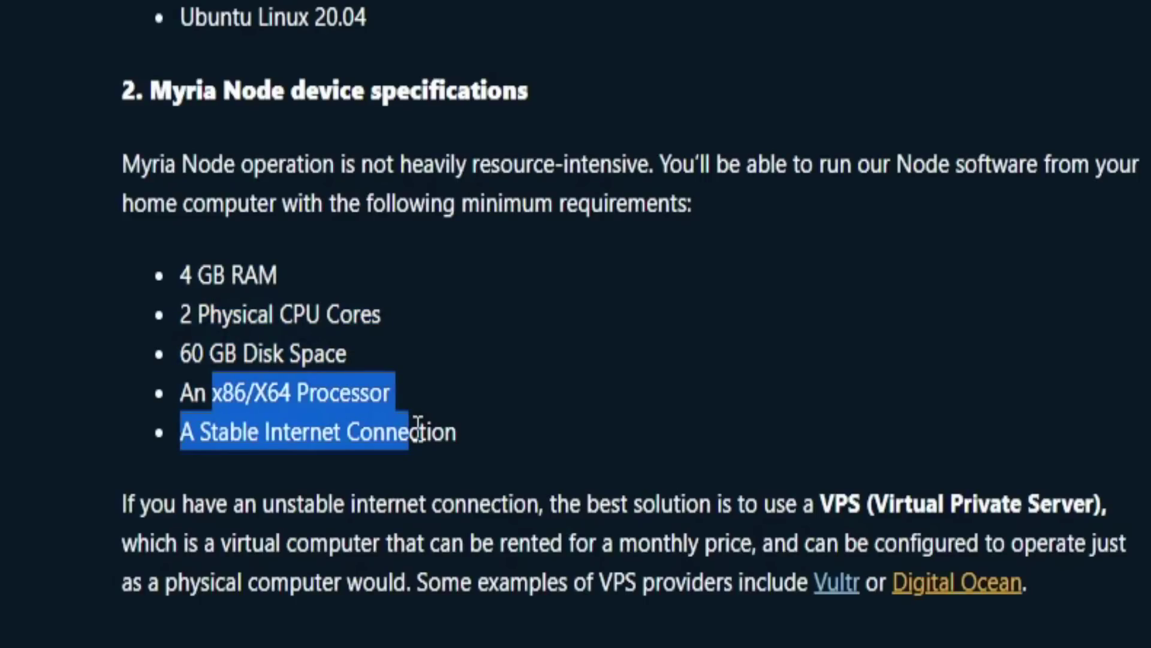
click(257, 419)
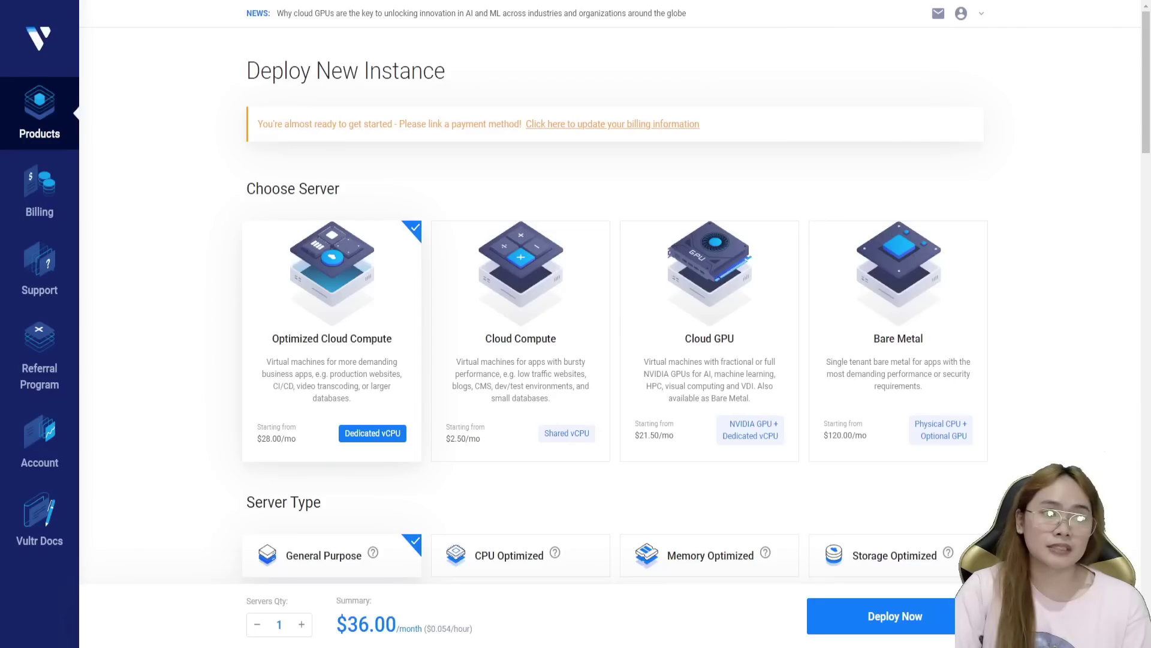
On Vultr's new instance form, choose the Cloud Compute server and set the server location to Singapore
click(479, 332)
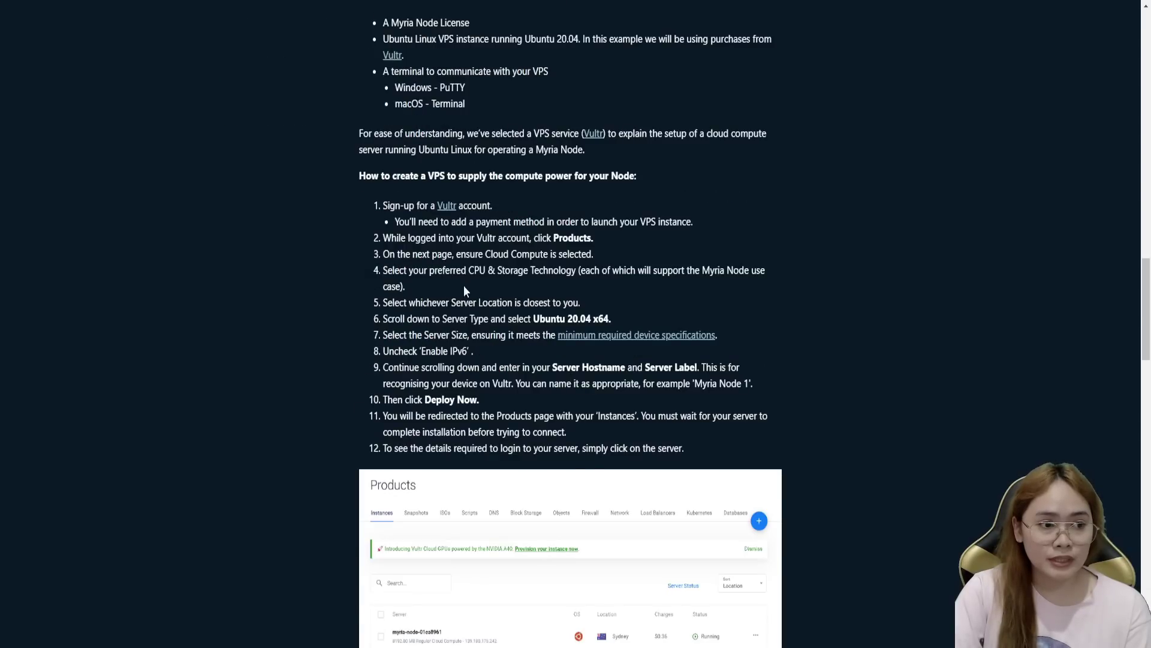
drag(397, 176, 590, 177)
click(593, 168)
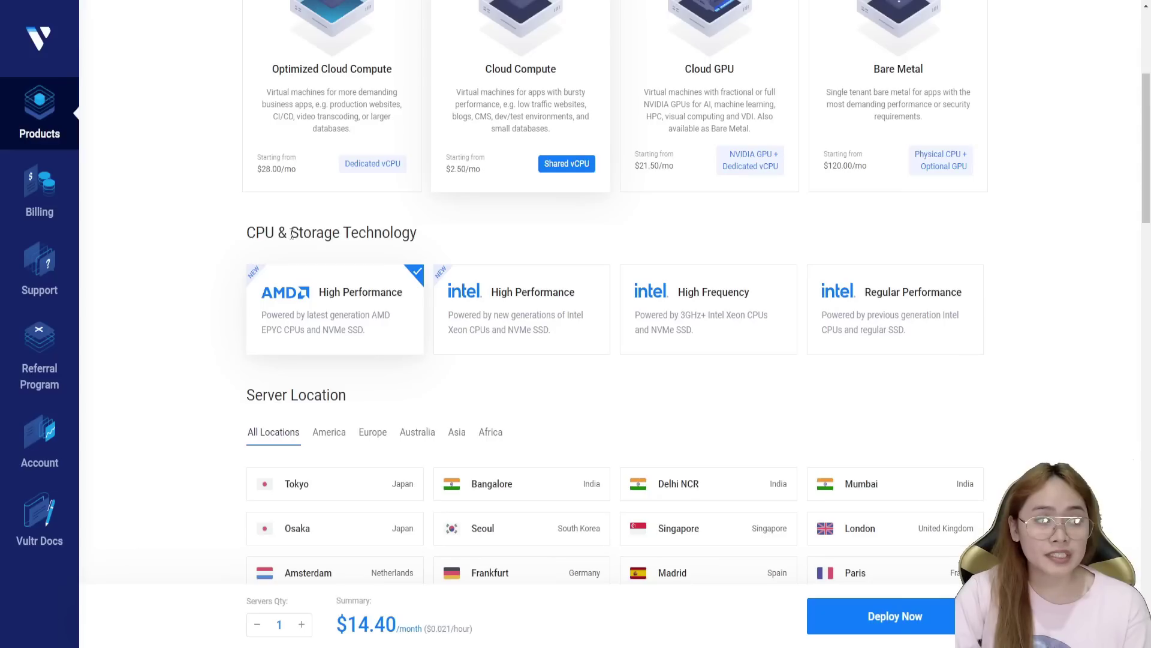
scroll(520, 242, down, 1)
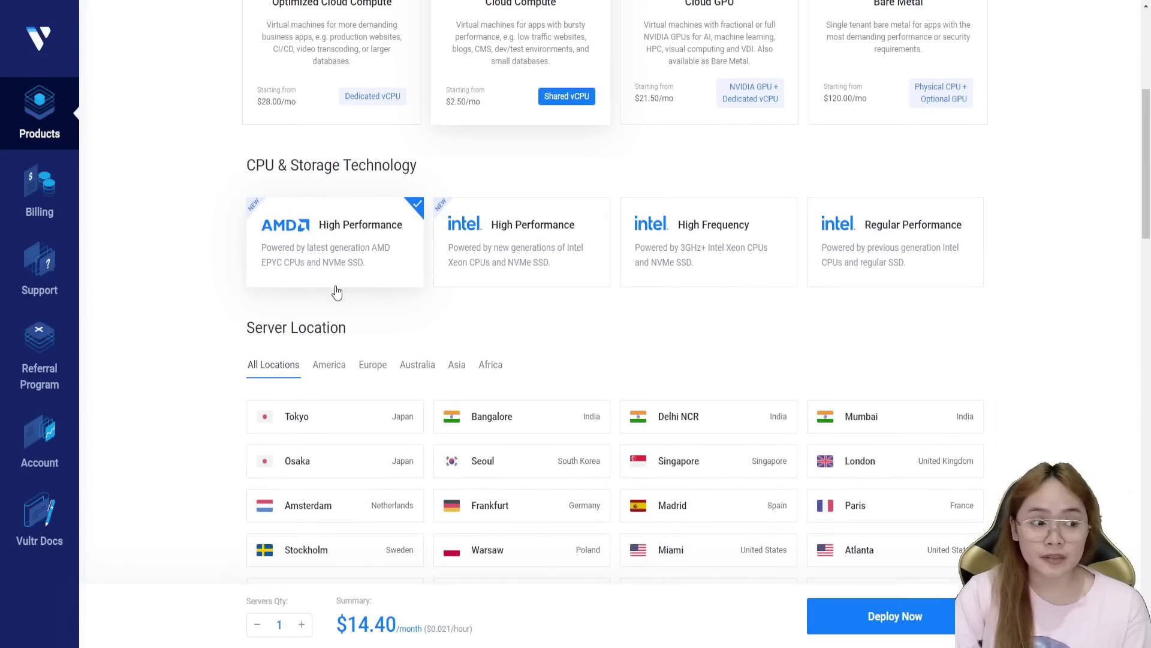
scroll(337, 292, down, 4)
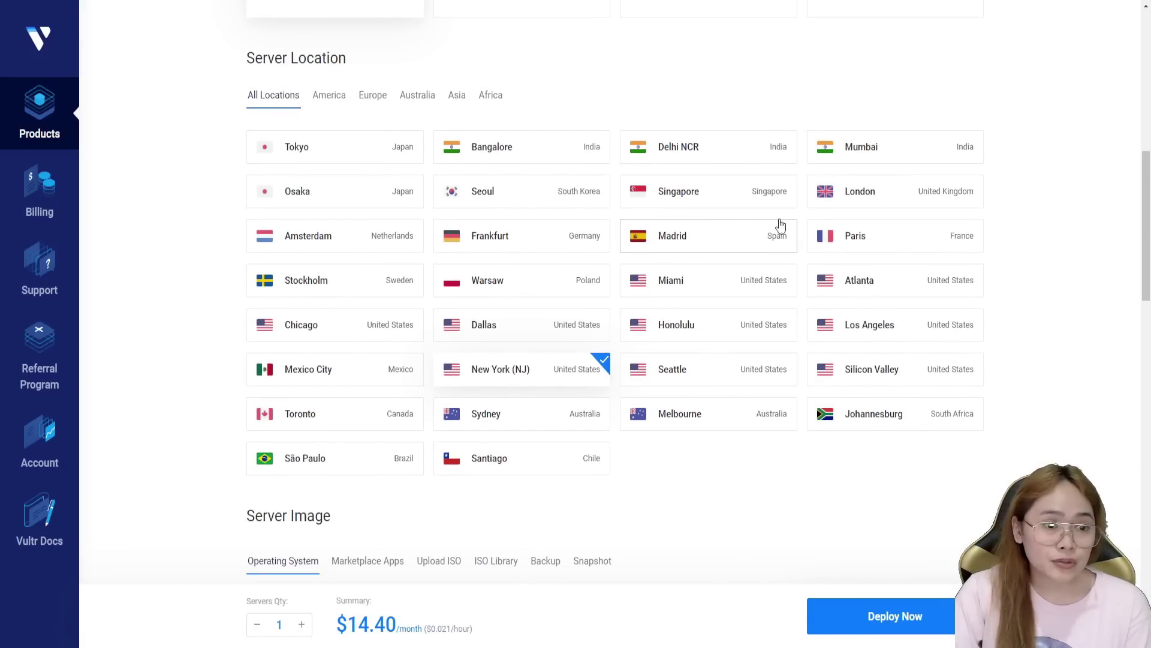
click(691, 195)
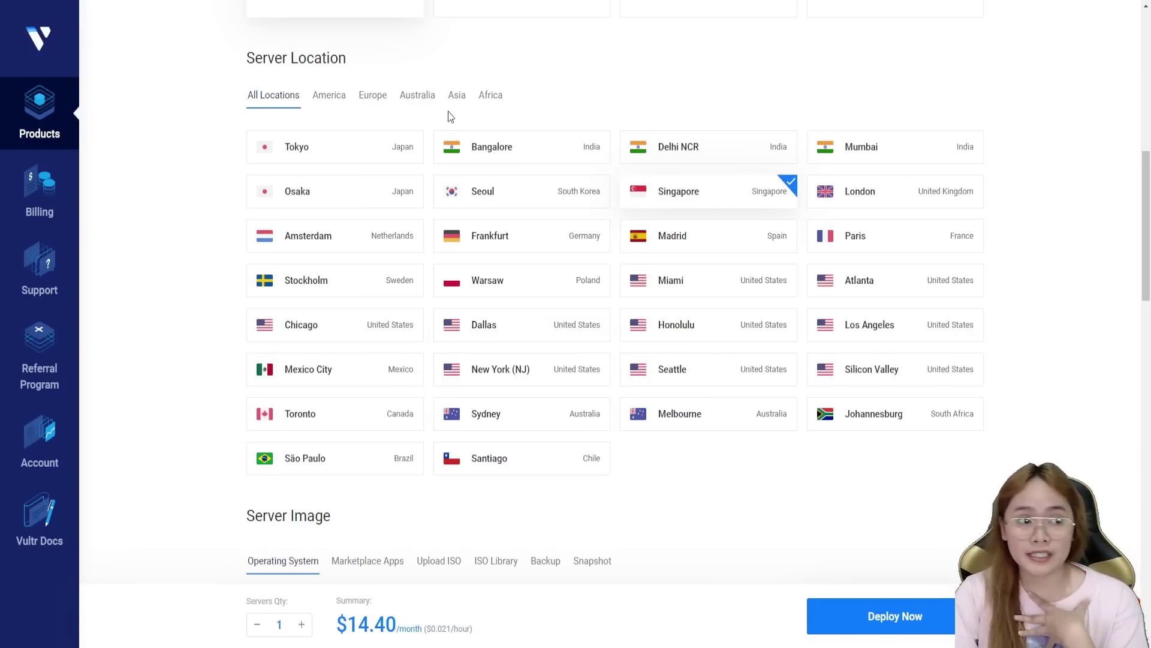
Set the server image to Ubuntu 20.04 LTS x64, checking the required version in the Myria guide
scroll(688, 337, down, 8)
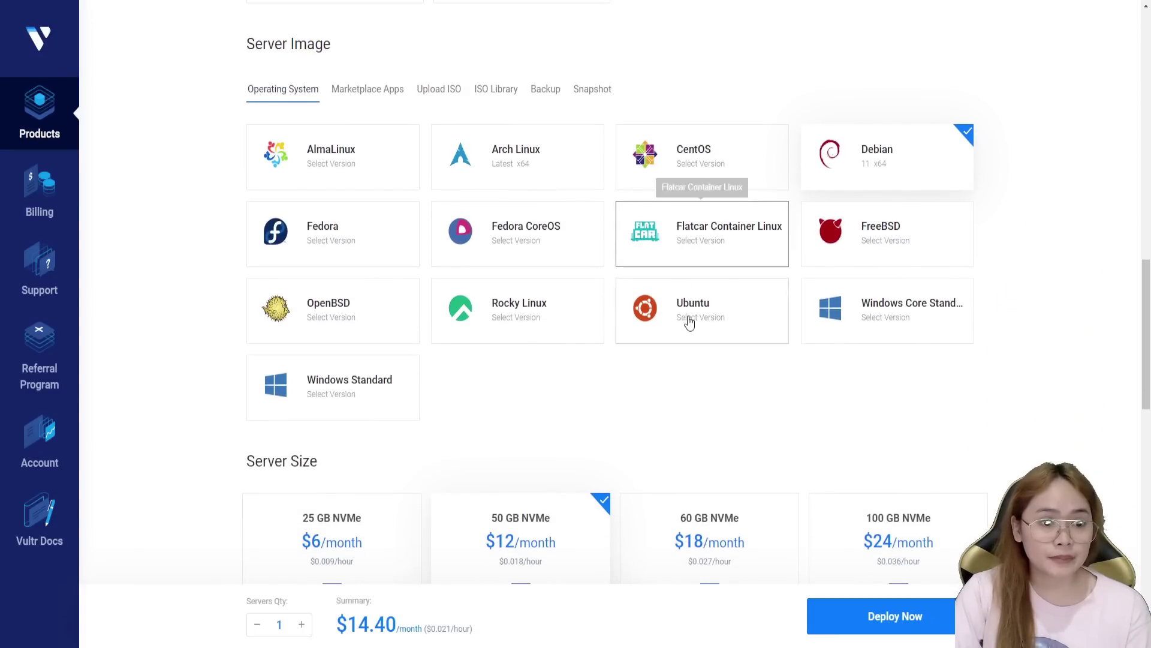
click(689, 317)
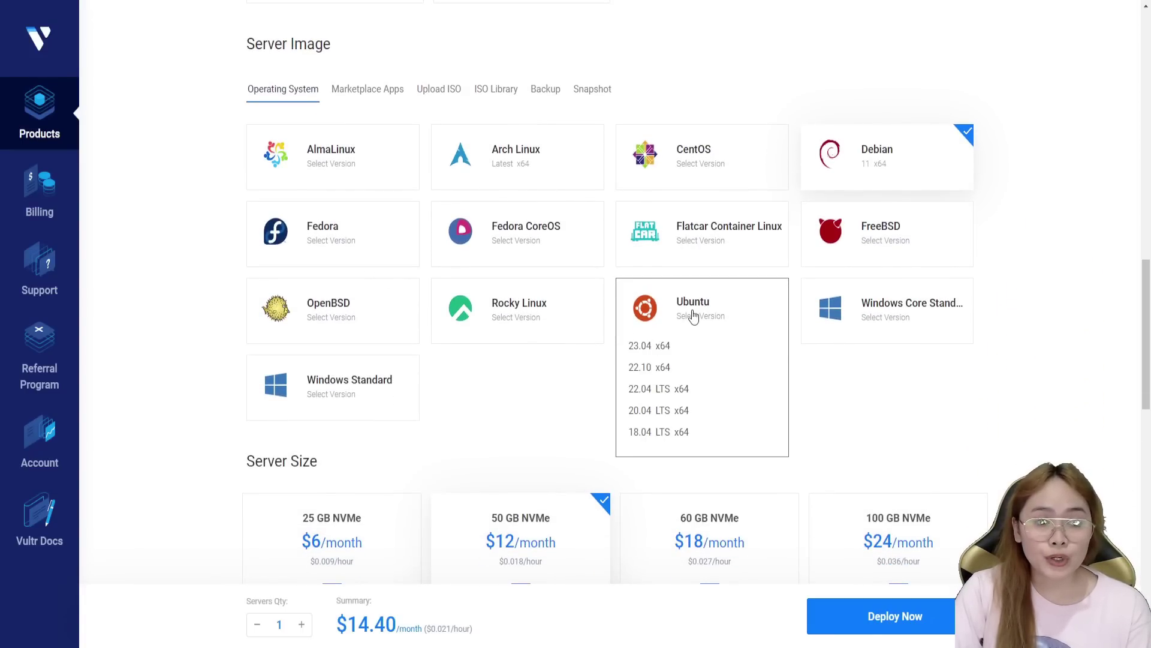
click(650, 412)
click(712, 340)
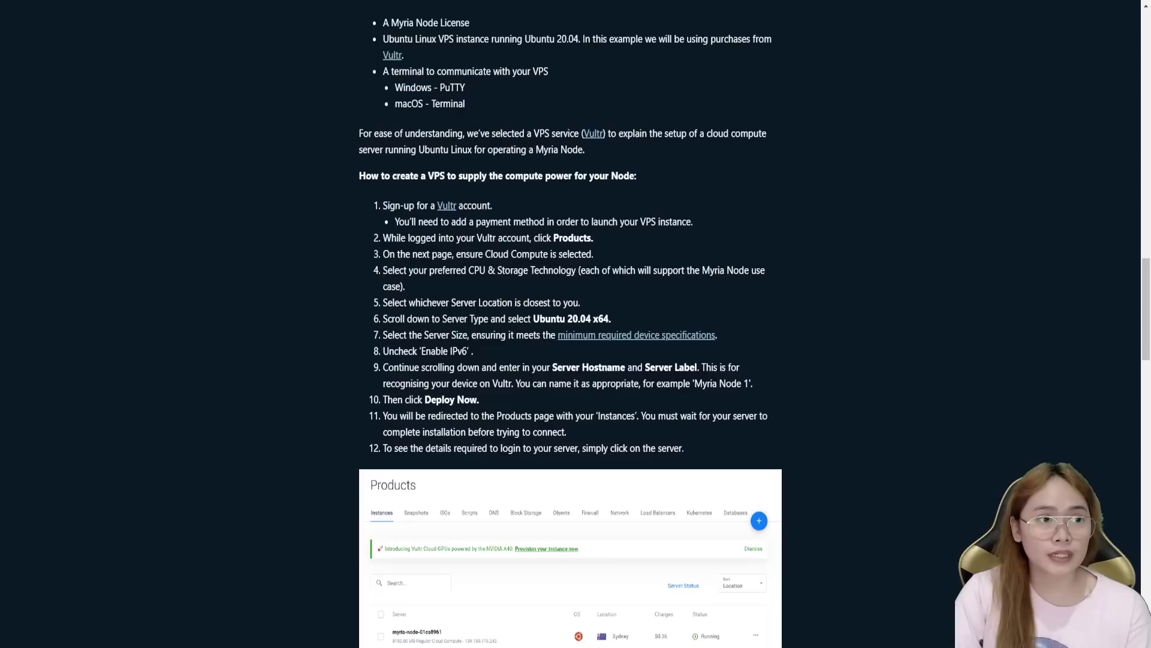
drag(555, 319, 611, 323)
click(610, 324)
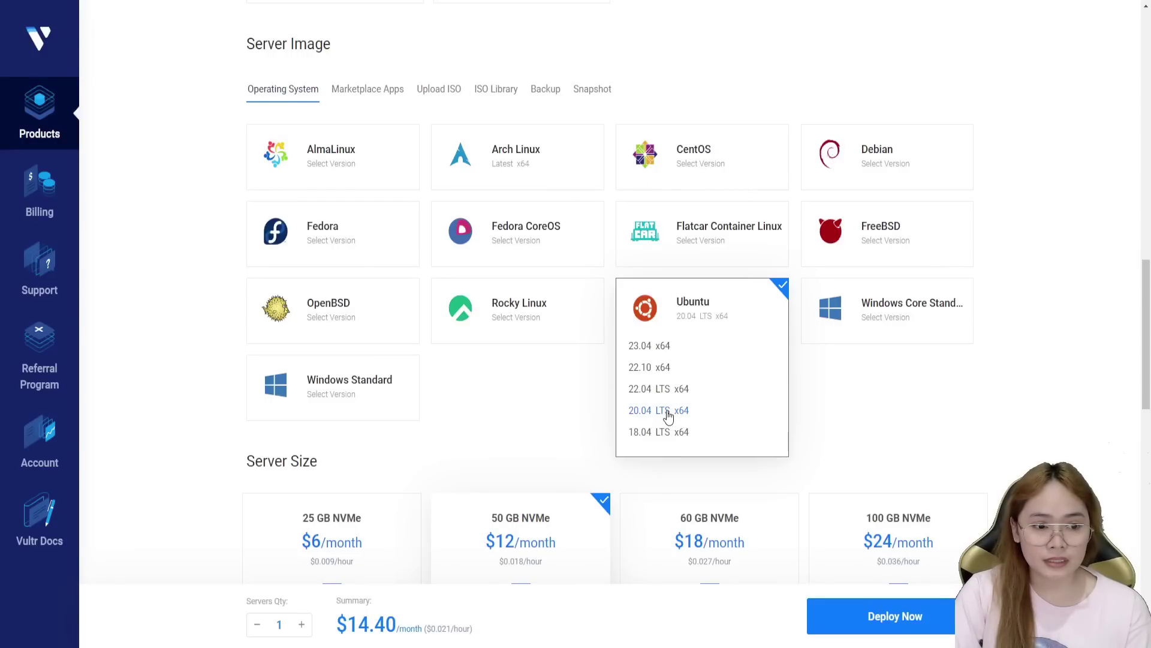
click(668, 413)
Check the Myria Node's minimum disk space requirement and set the server size to 100 GB NVMe with 2 vCPUs and 4 GB memory
scroll(667, 413, down, 5)
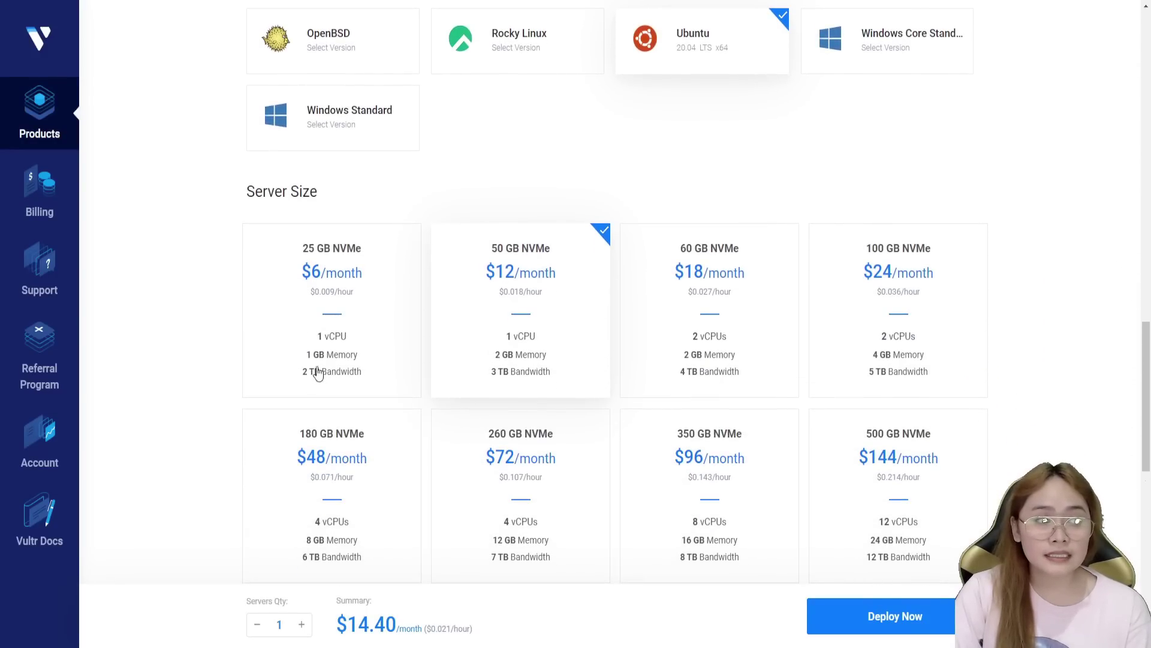
scroll(327, 335, down, 1)
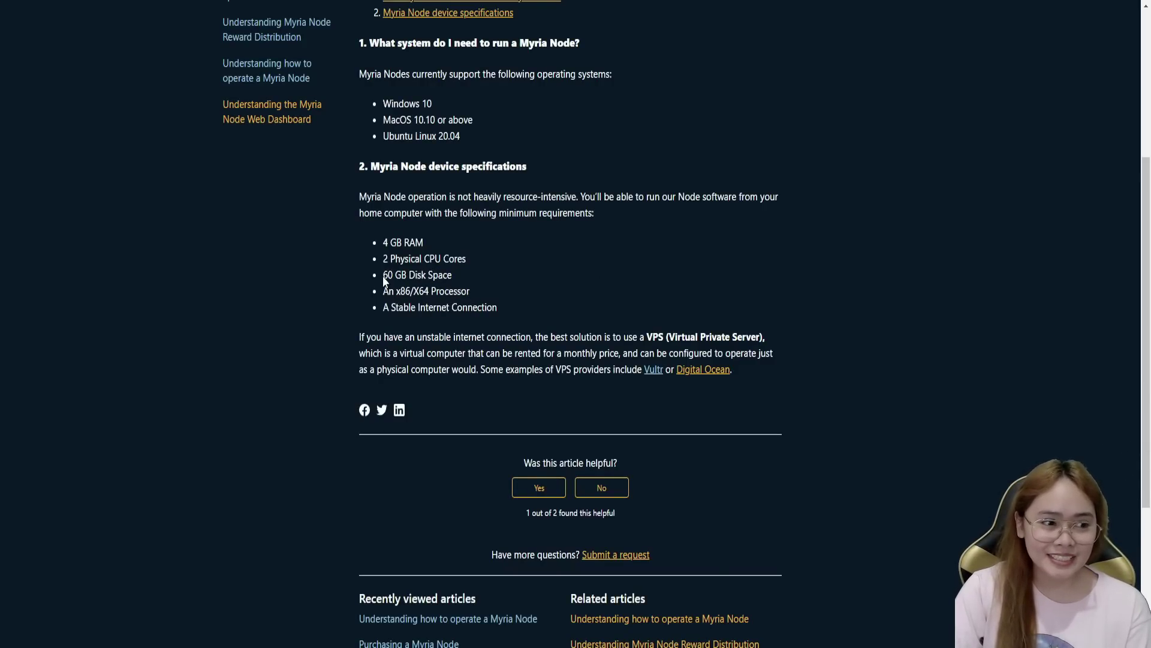
drag(383, 280, 453, 274)
click(454, 273)
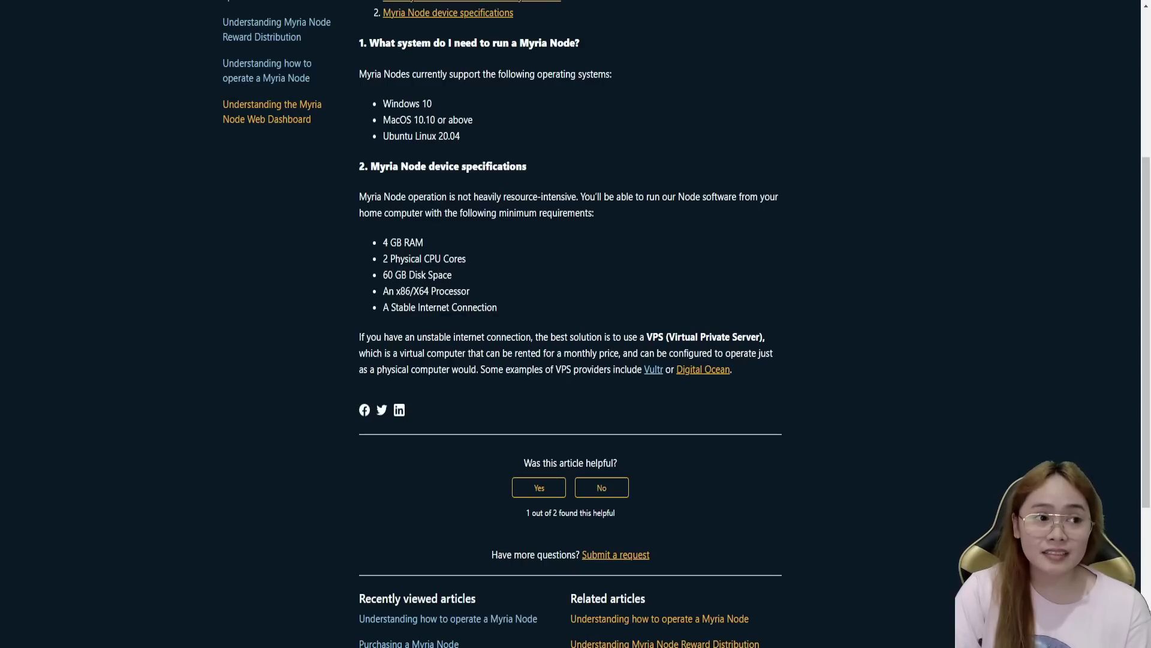
drag(397, 273, 454, 274)
click(454, 274)
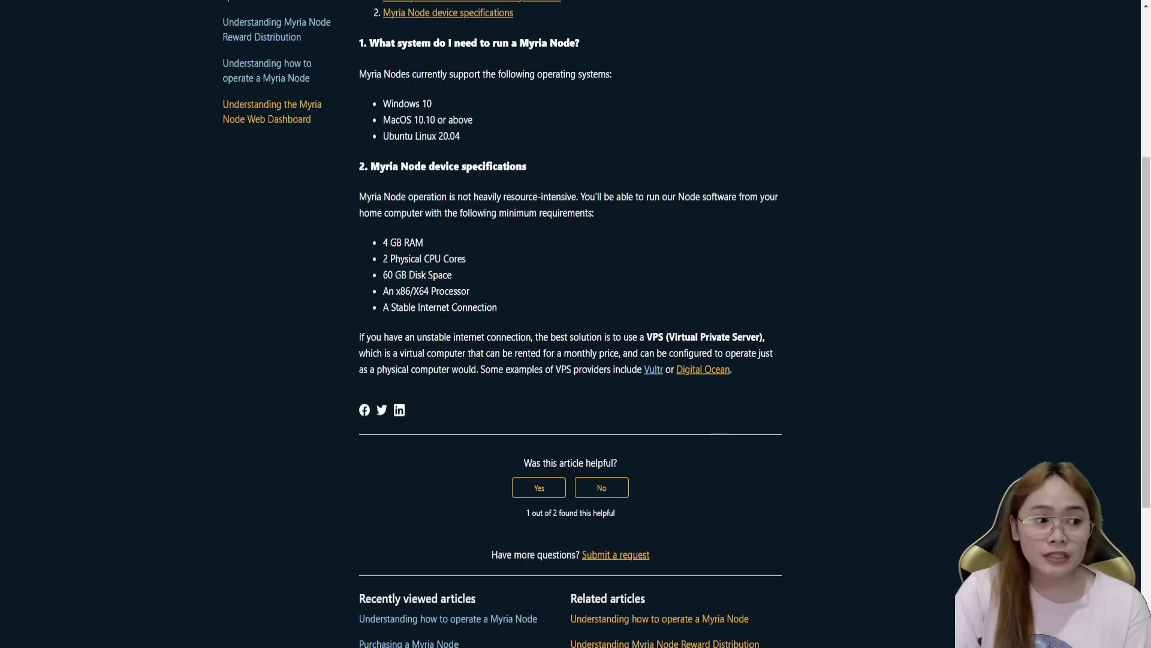
triple_click(399, 279)
click(399, 280)
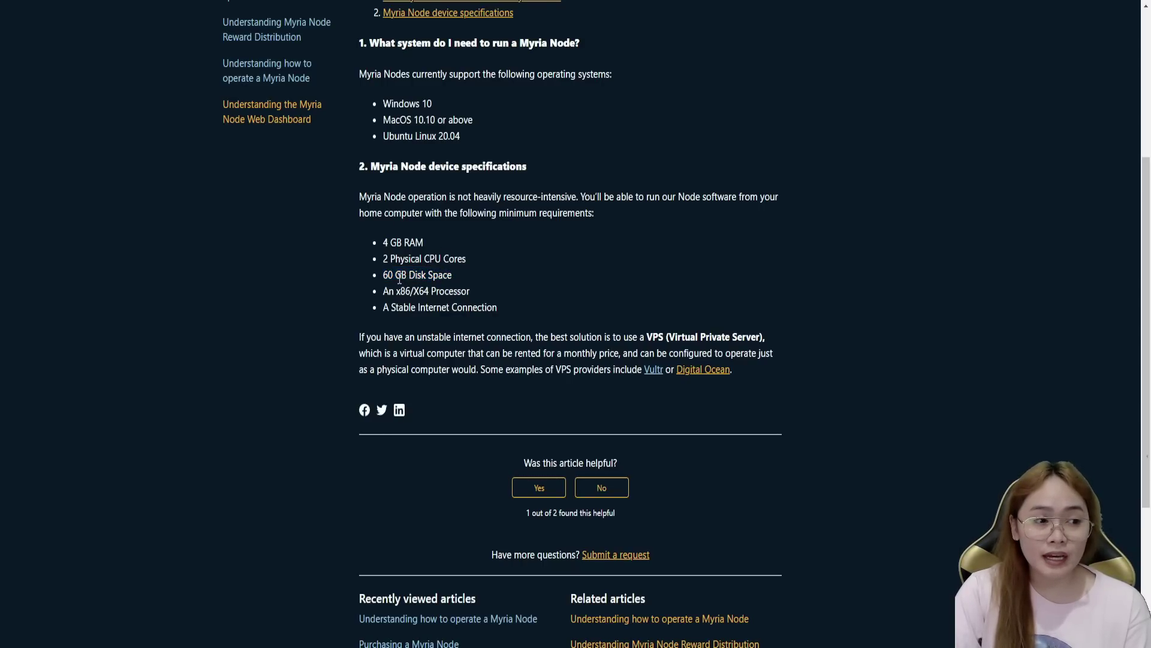
click(418, 277)
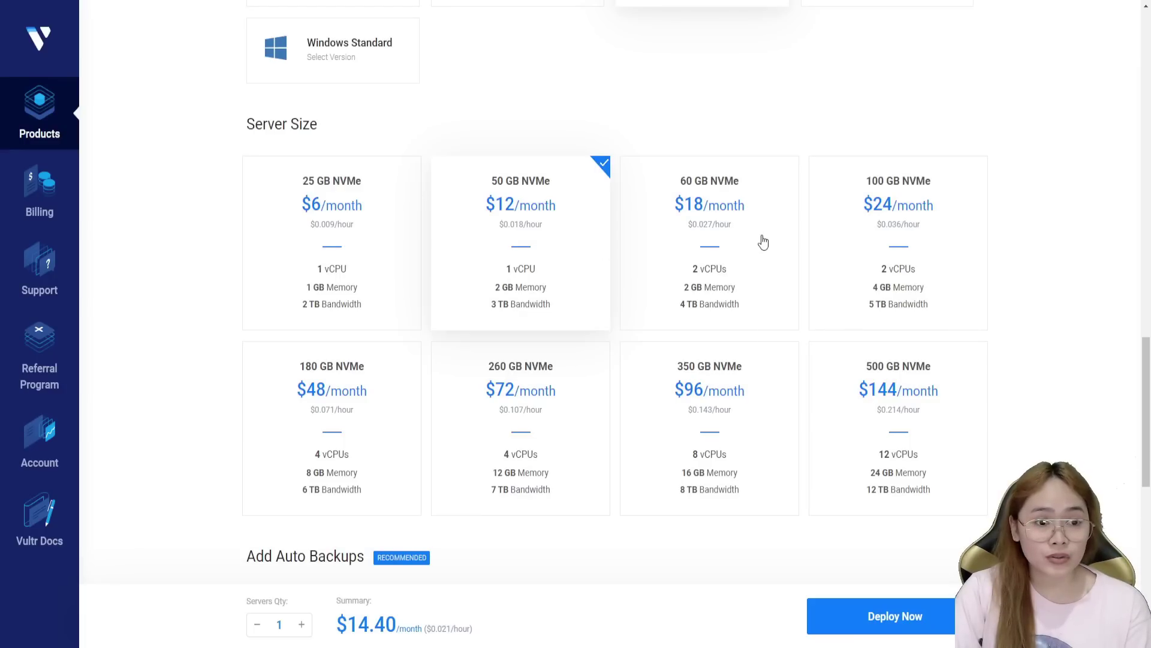
click(763, 242)
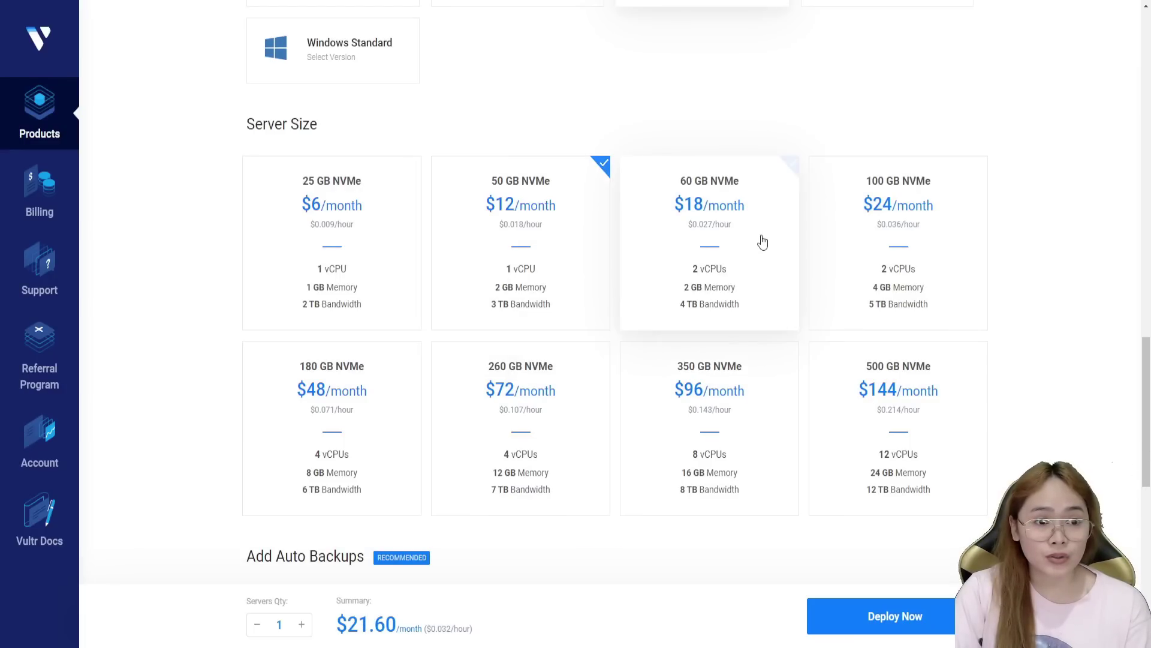
click(869, 243)
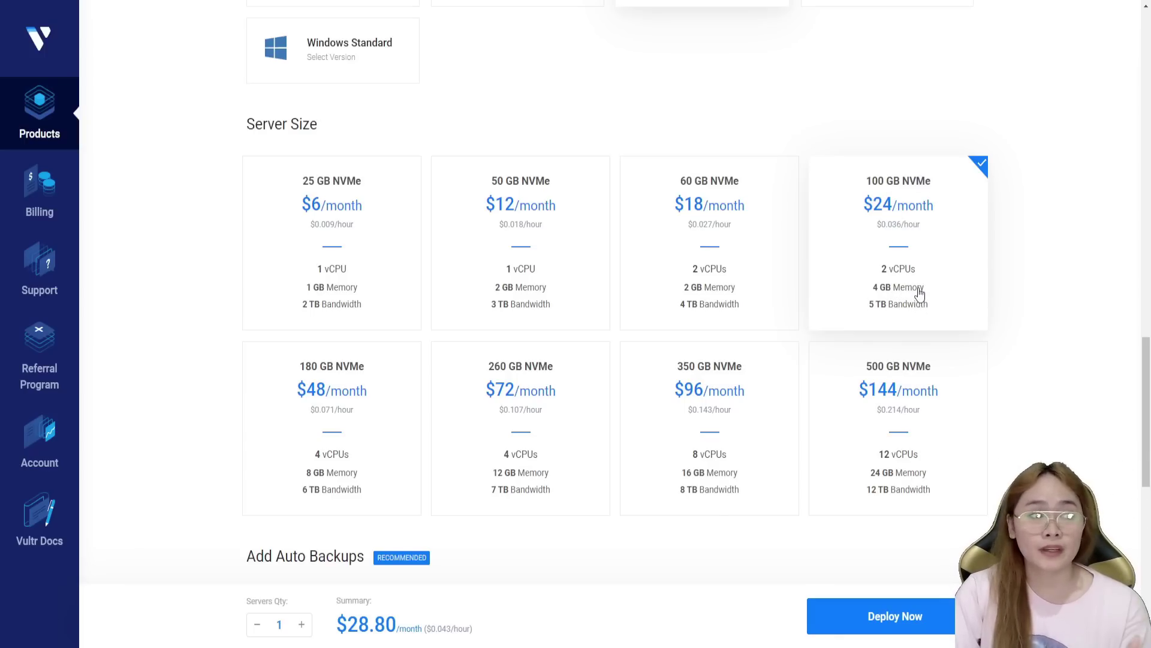
Disable IPv6 in the server's additional features, as instructed in the Myria guide
scroll(771, 329, down, 8)
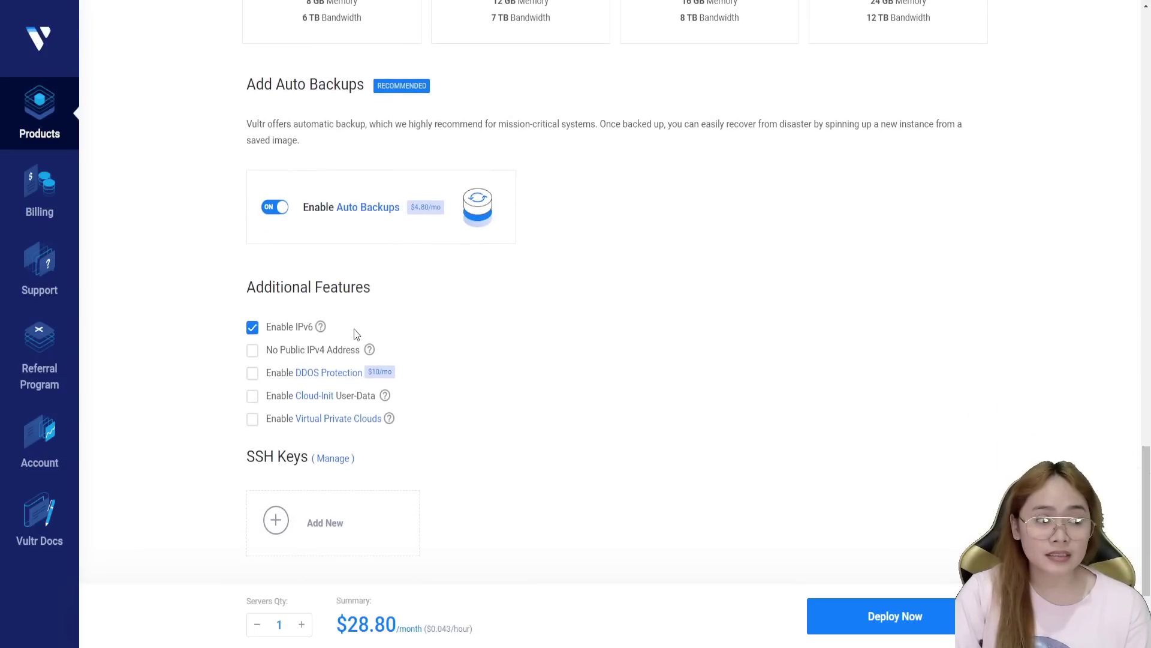
click(252, 331)
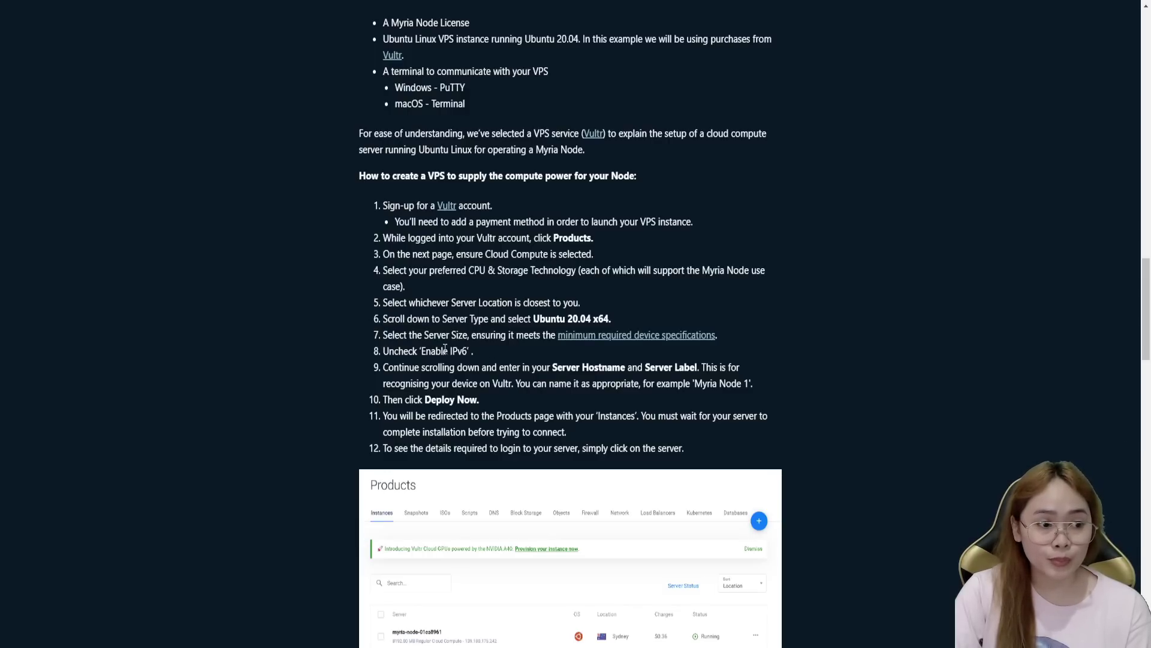
drag(404, 350, 484, 343)
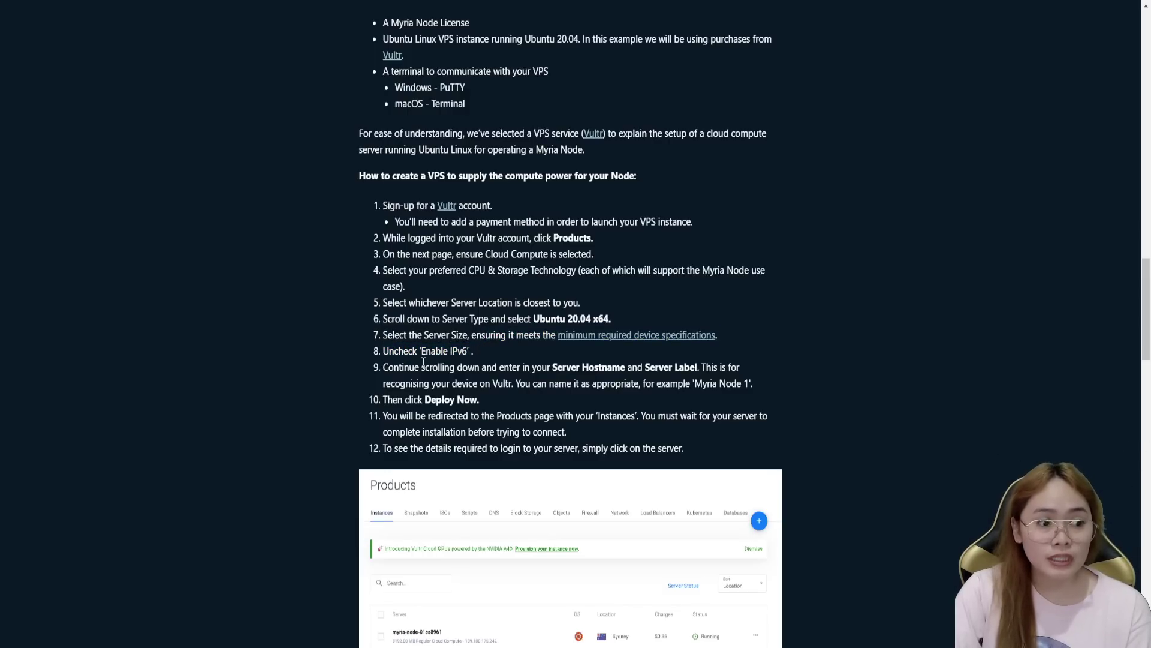
drag(419, 367, 473, 351)
click(476, 352)
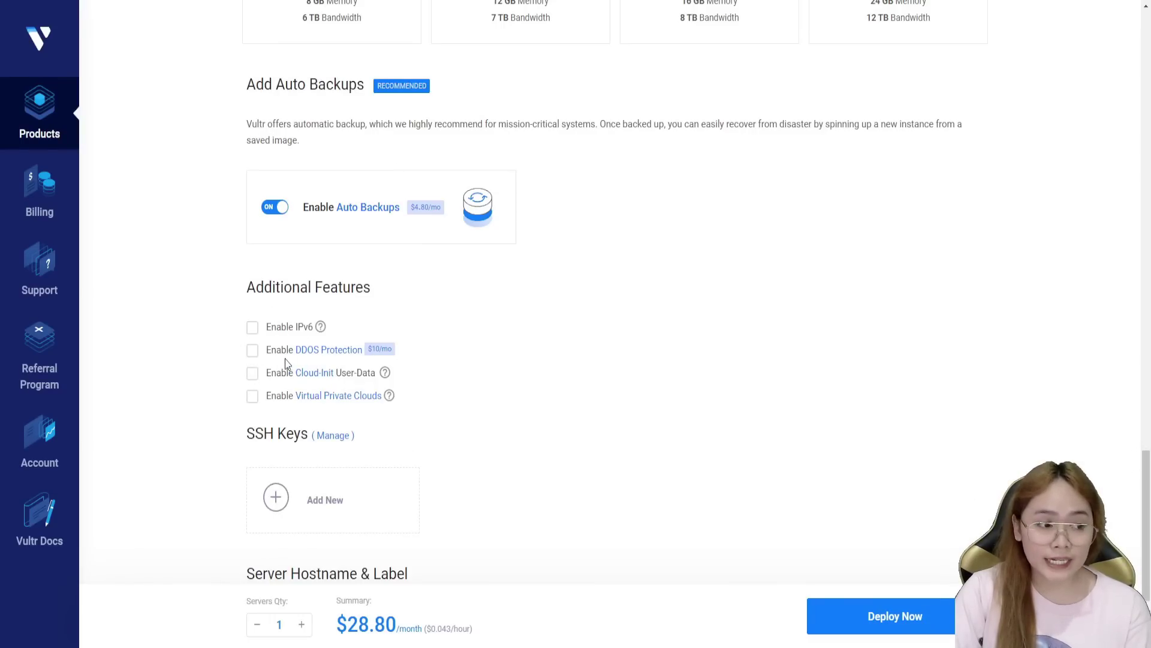
Go to the server hostname and label settings and deploy the server
scroll(455, 389, down, 2)
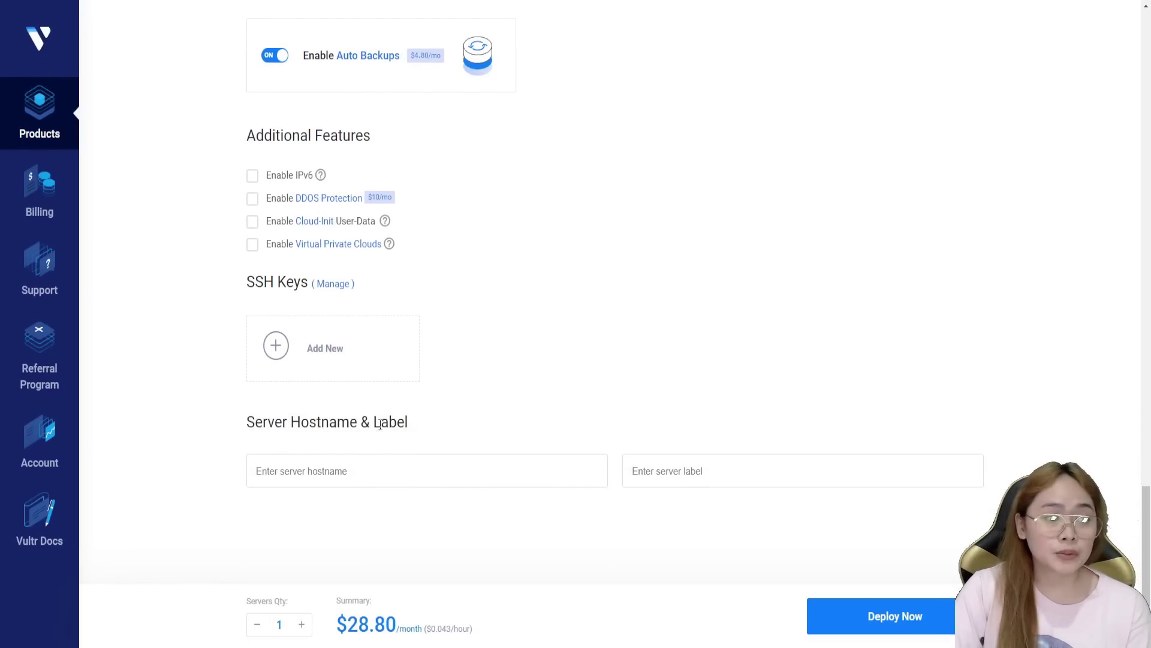
click(418, 470)
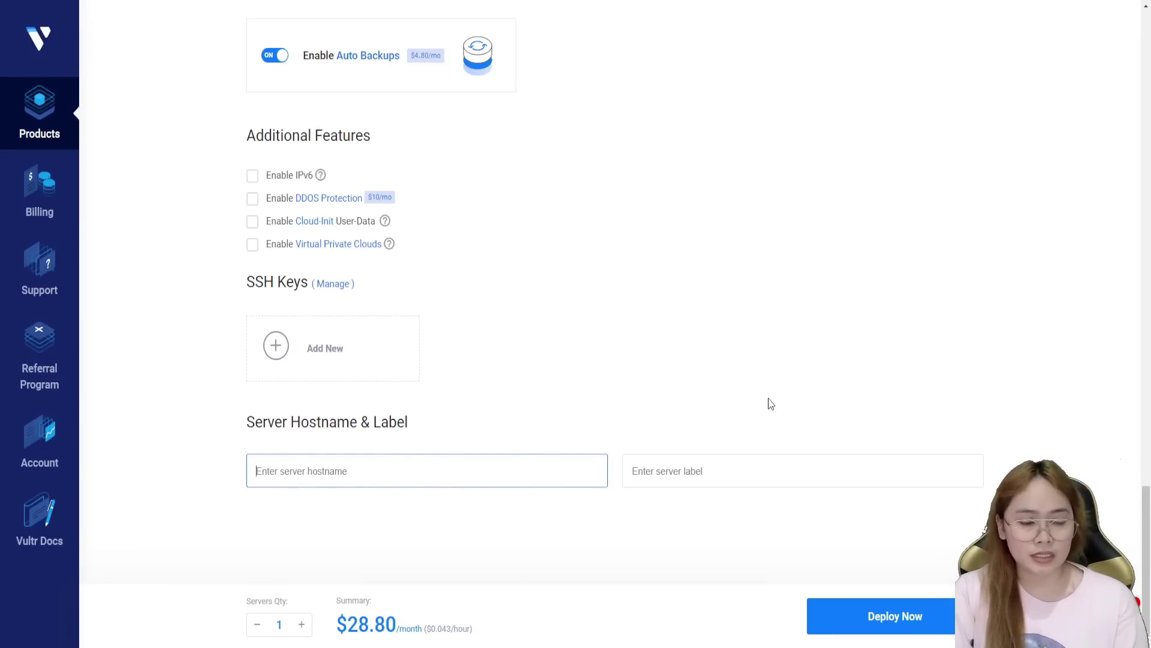
click(893, 623)
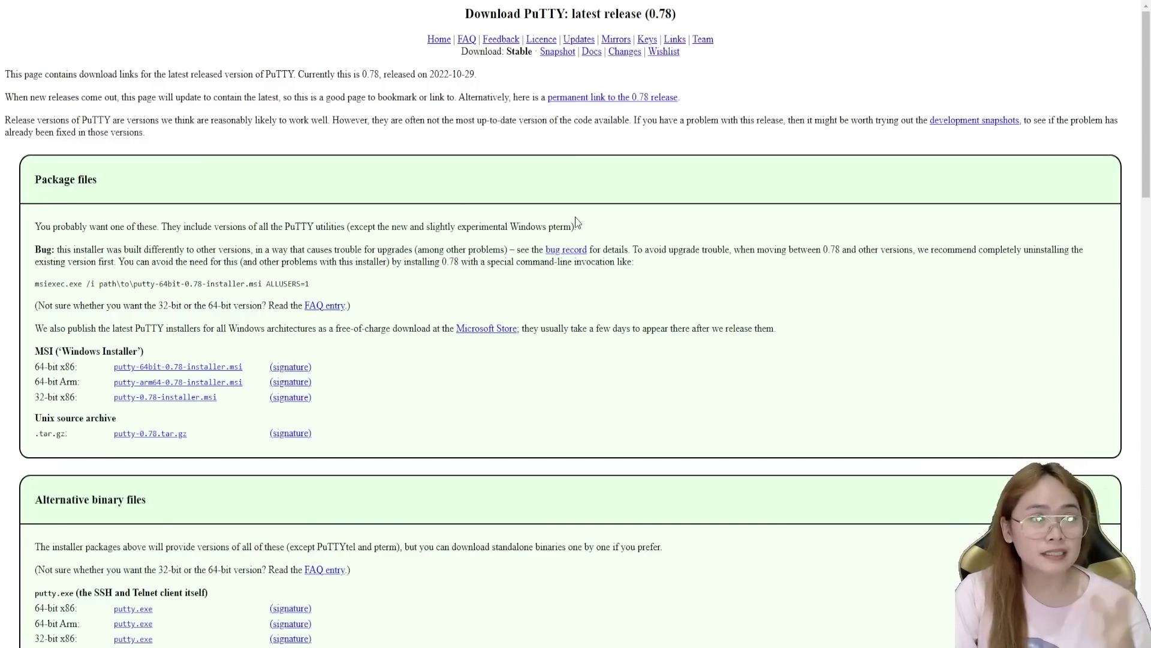
Look through the PuTTY 0.78 download page for the MSI Windows Installer packages
scroll(775, 341, down, 3)
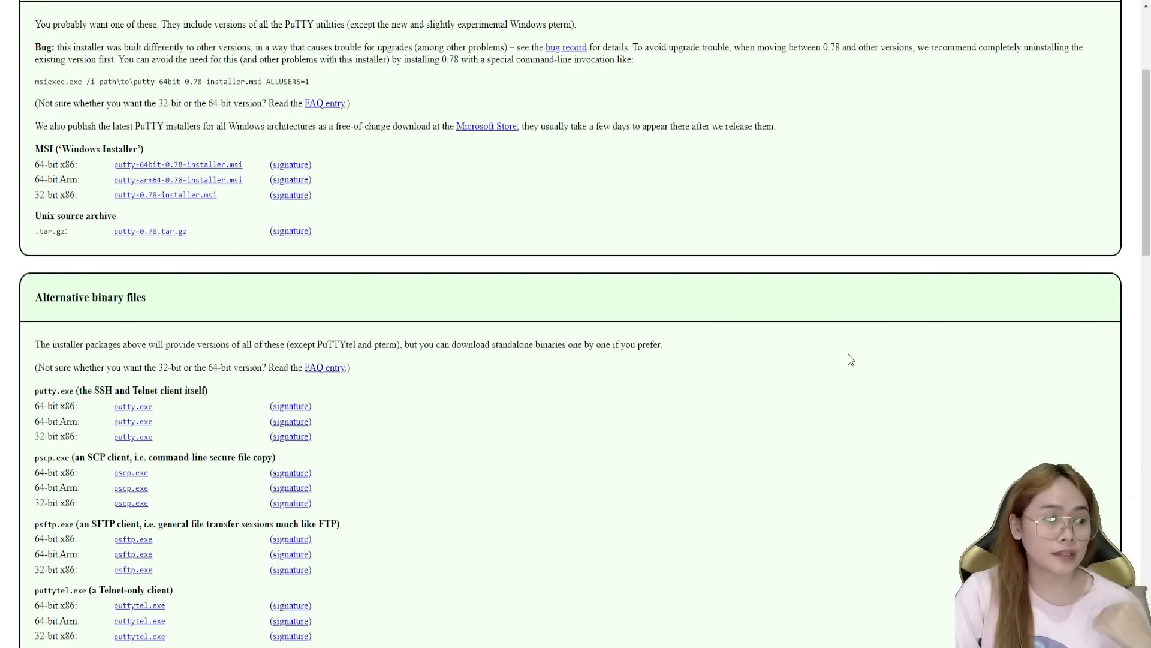
scroll(186, 377, up, 3)
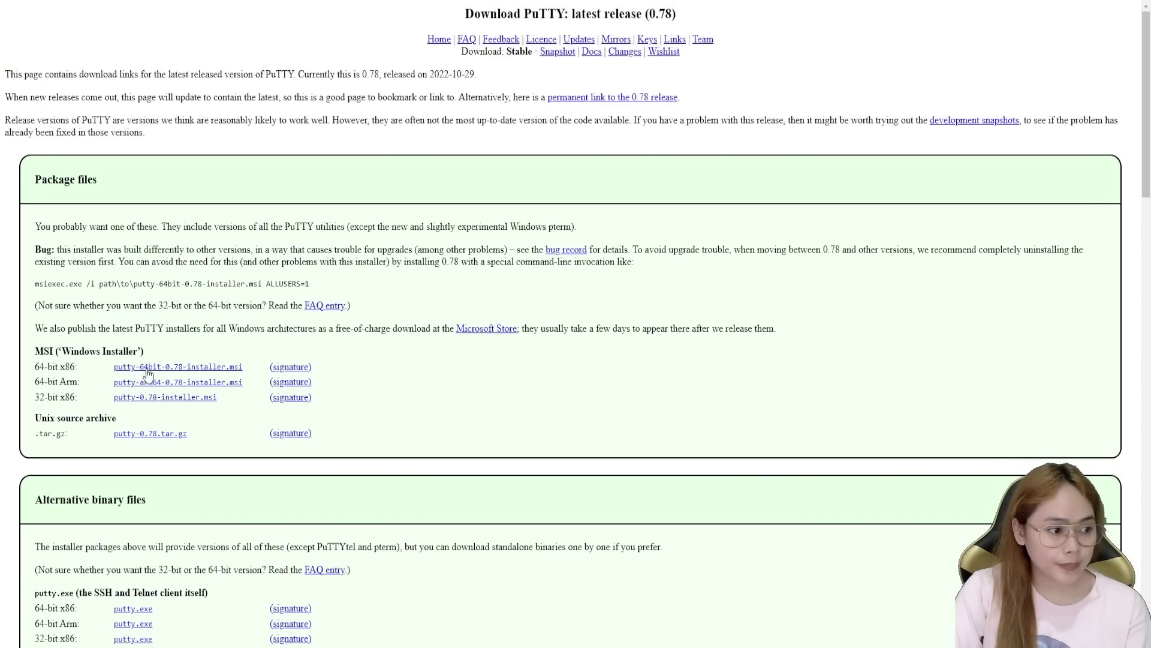
drag(62, 351, 159, 353)
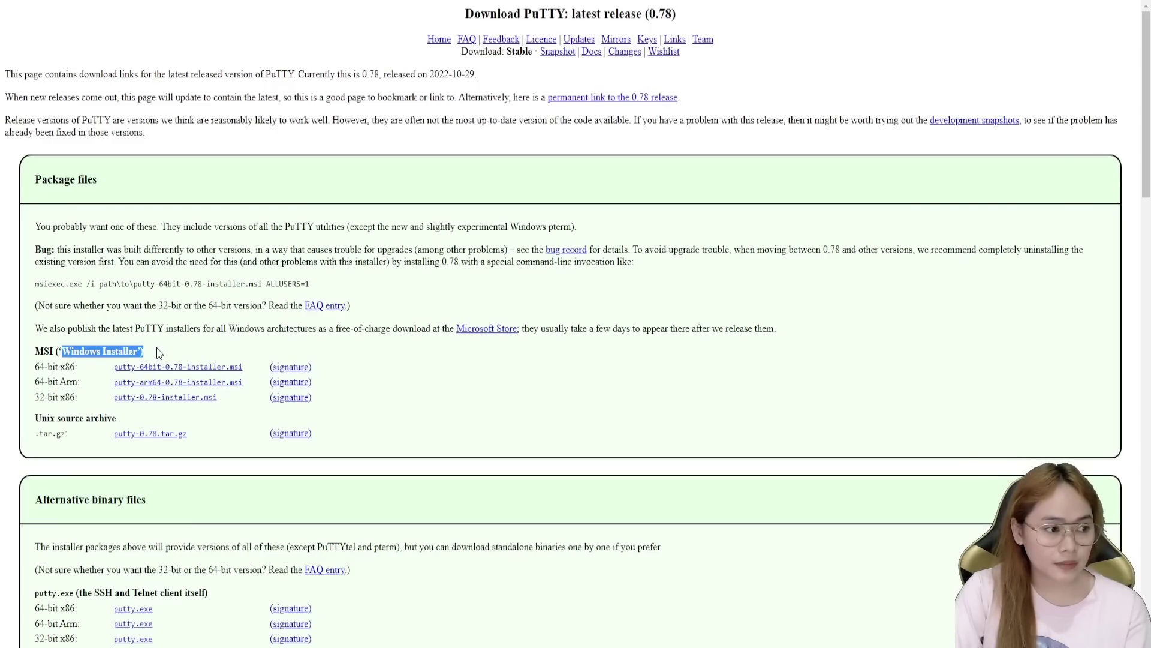
click(185, 350)
scroll(460, 339, down, 2)
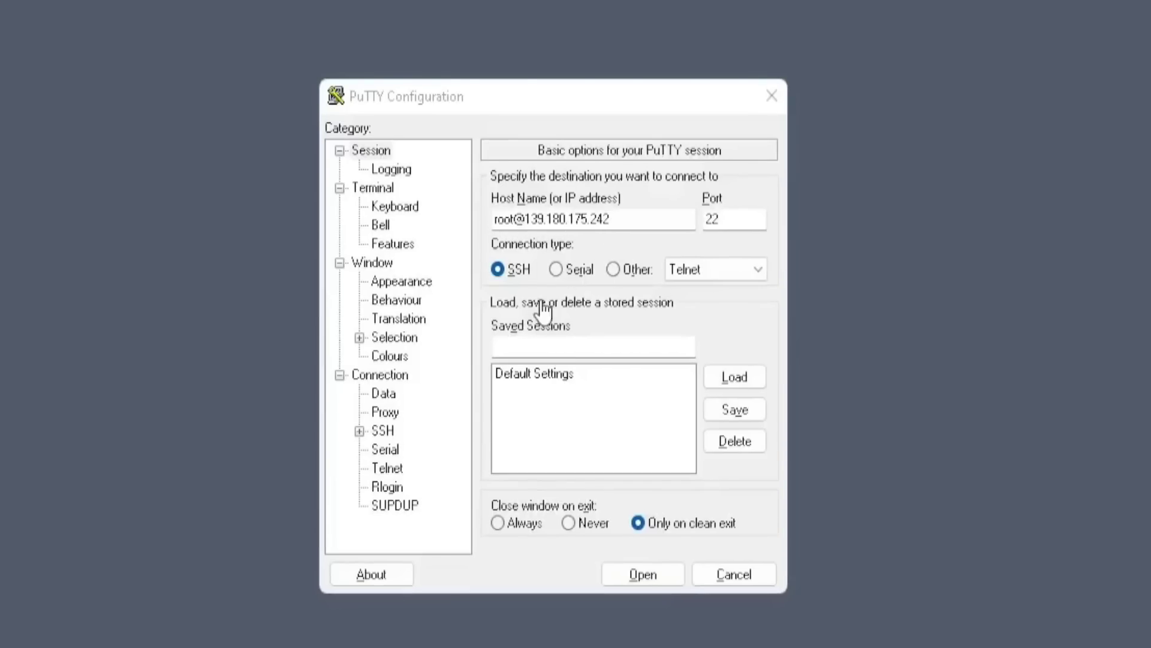
click(660, 577)
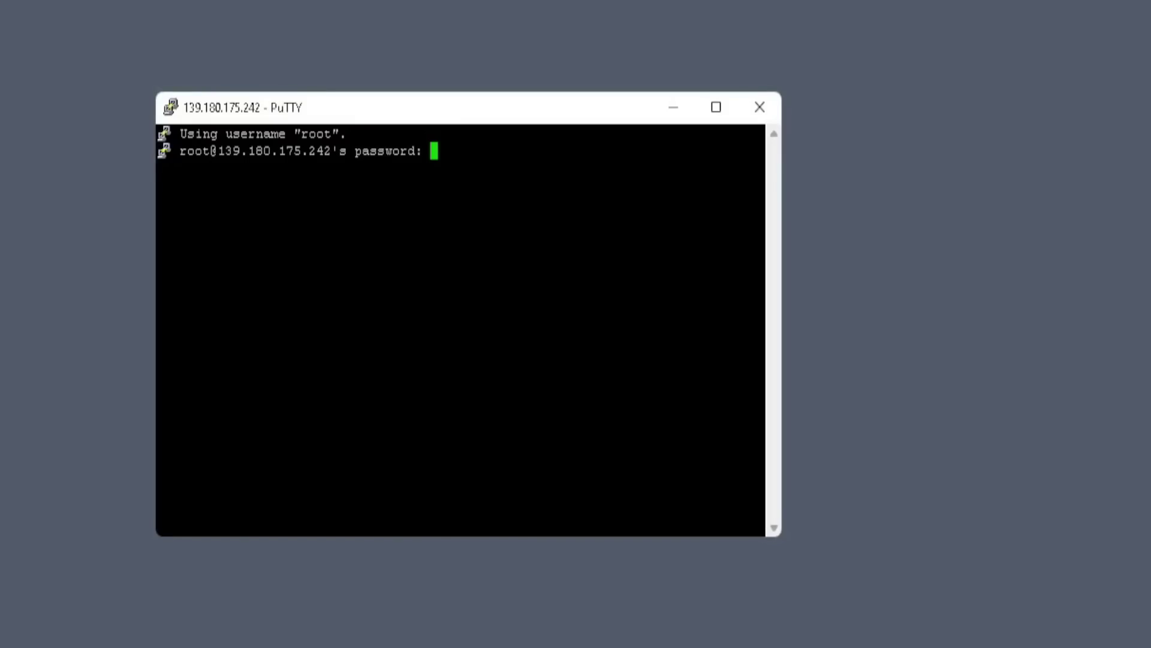
key(Return)
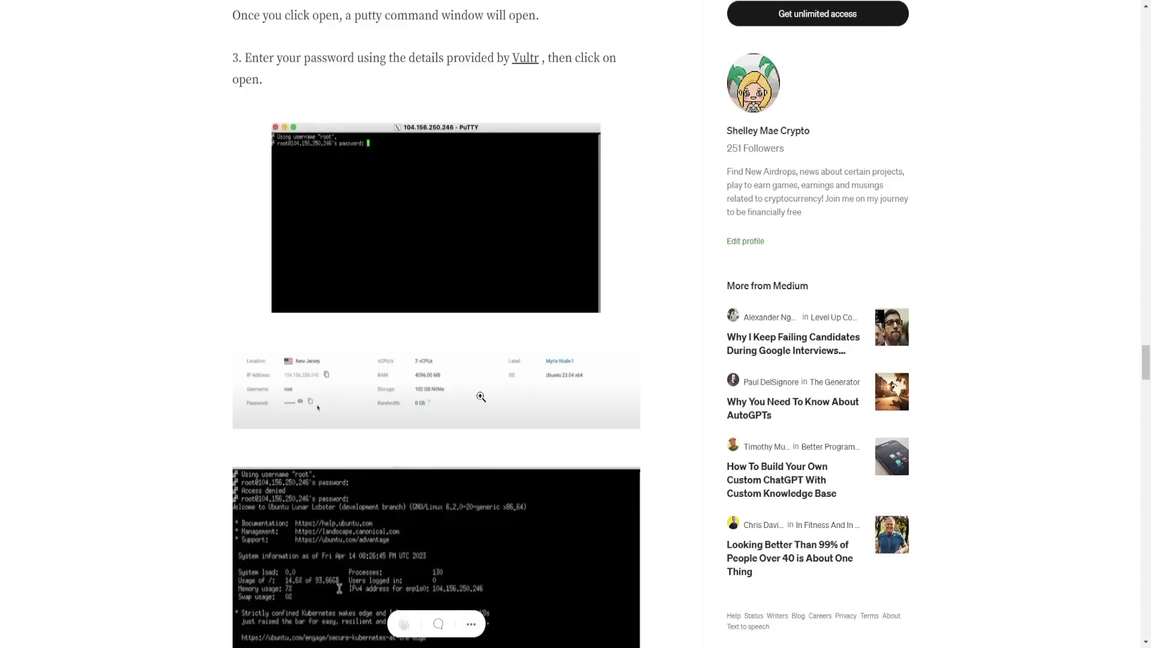
click(481, 396)
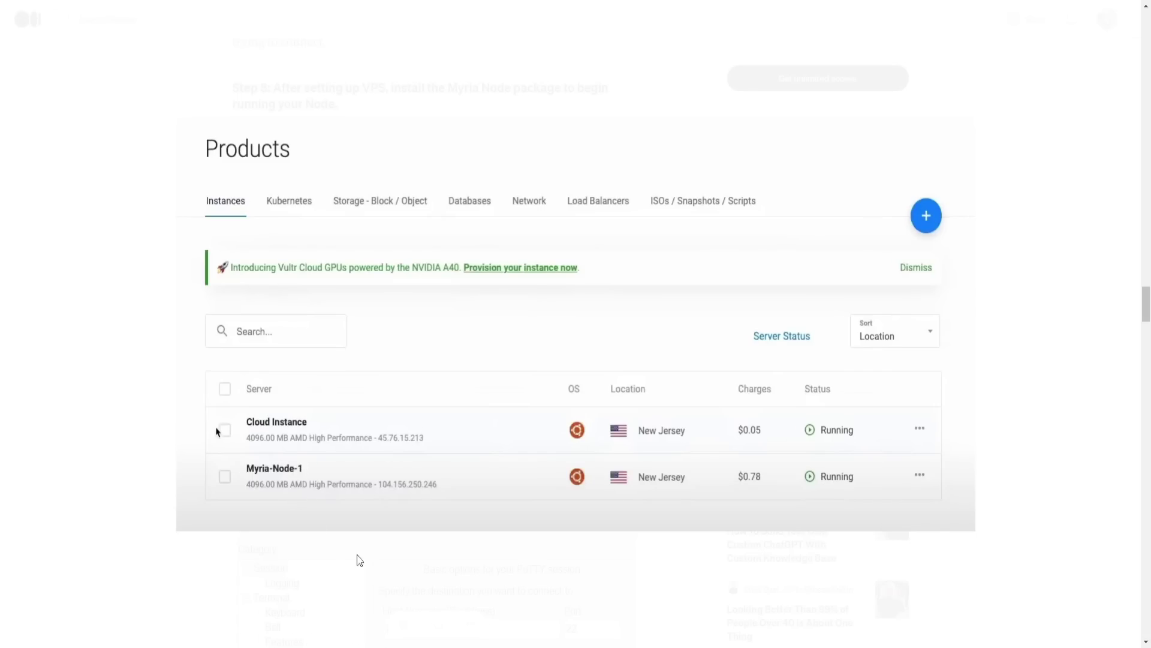
scroll(357, 558, up, 3)
scroll(583, 458, down, 20)
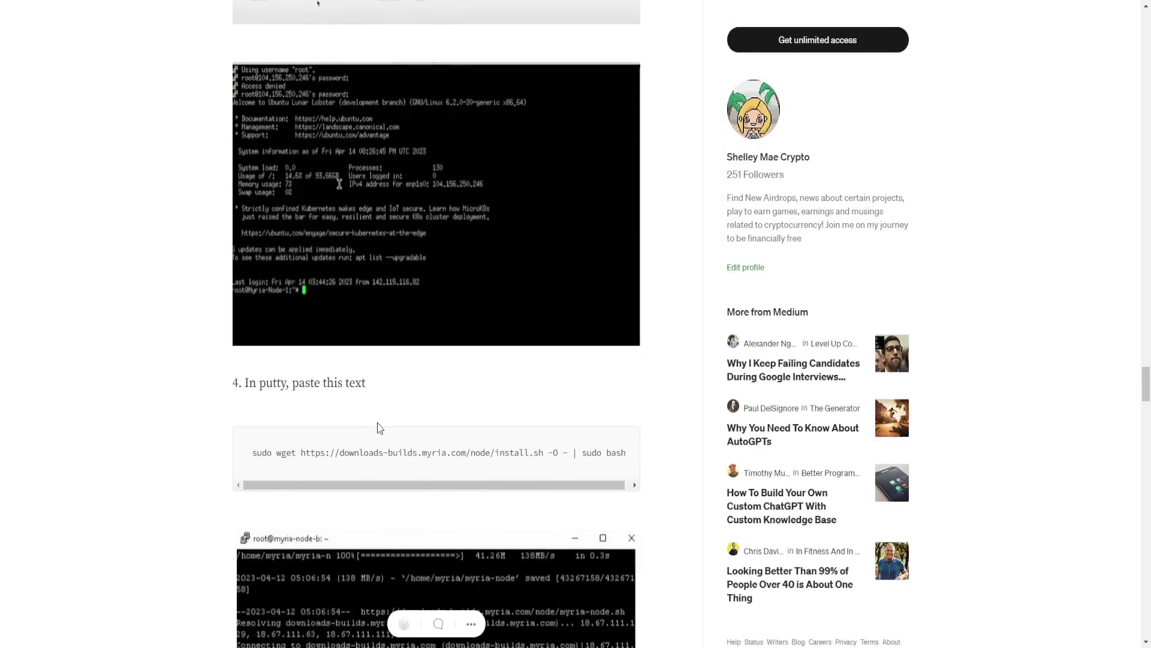
scroll(364, 312, up, 5)
click(364, 312)
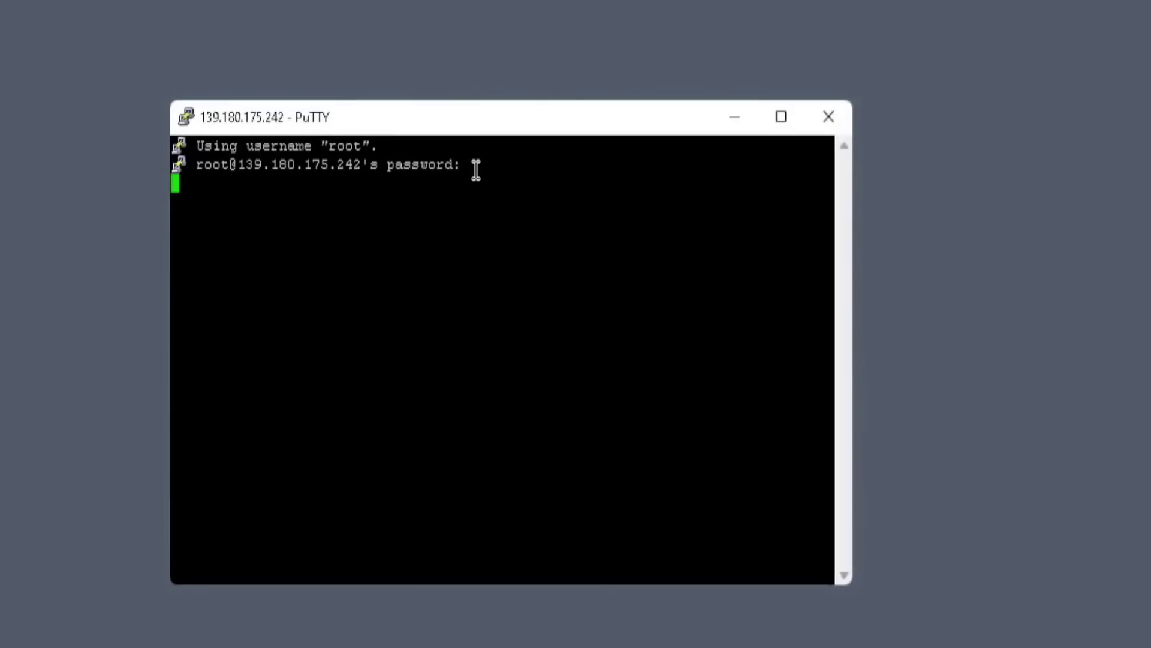
right_click(473, 167)
key(Return)
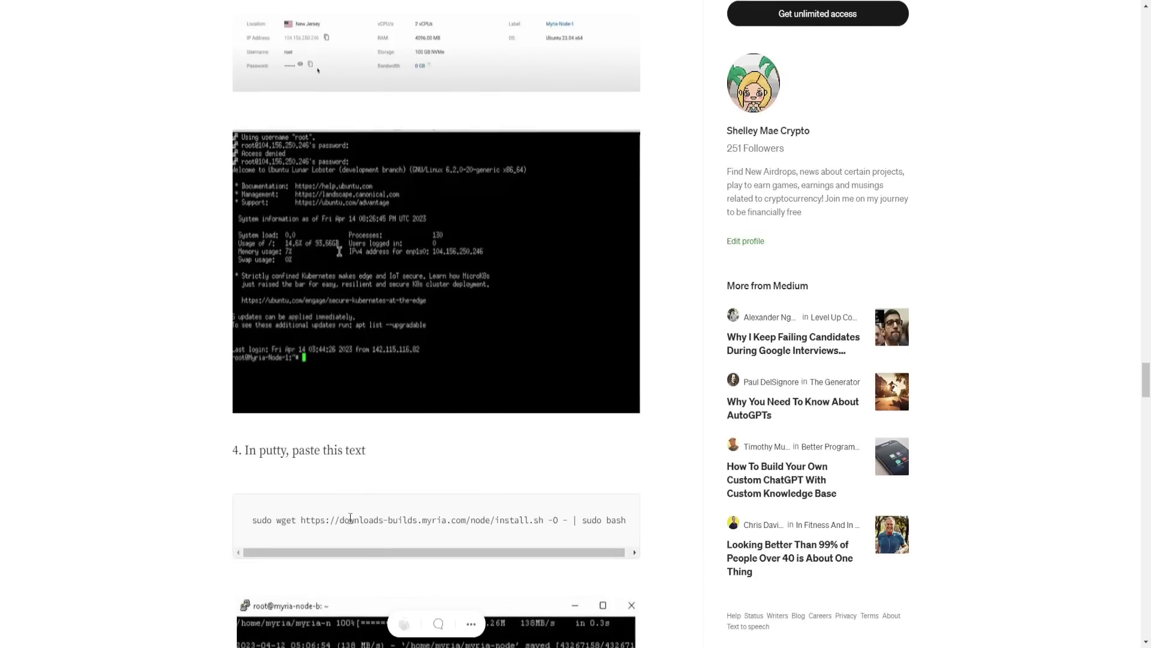
scroll(276, 478, down, 2)
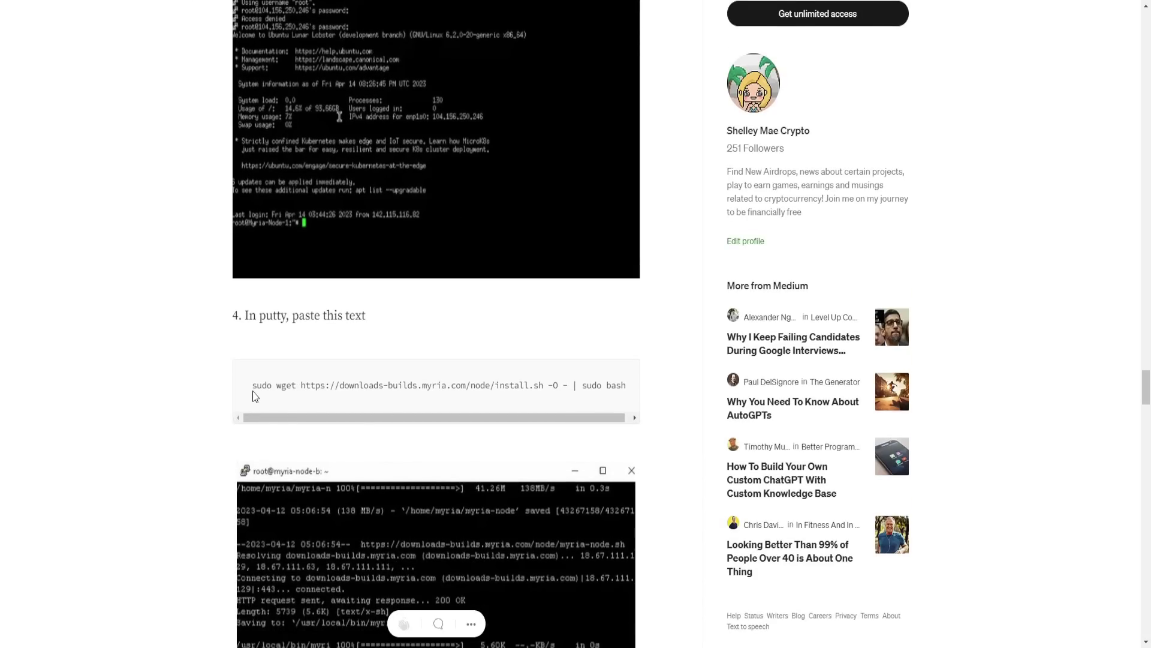
drag(255, 396, 632, 365)
click(632, 365)
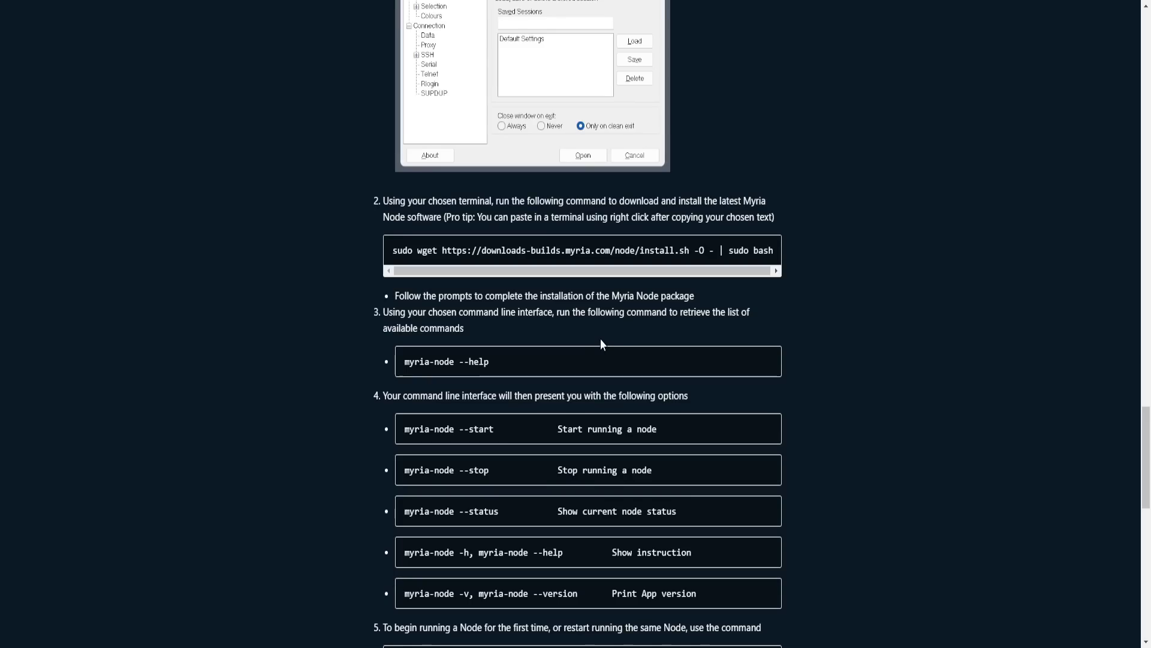
drag(394, 256, 771, 250)
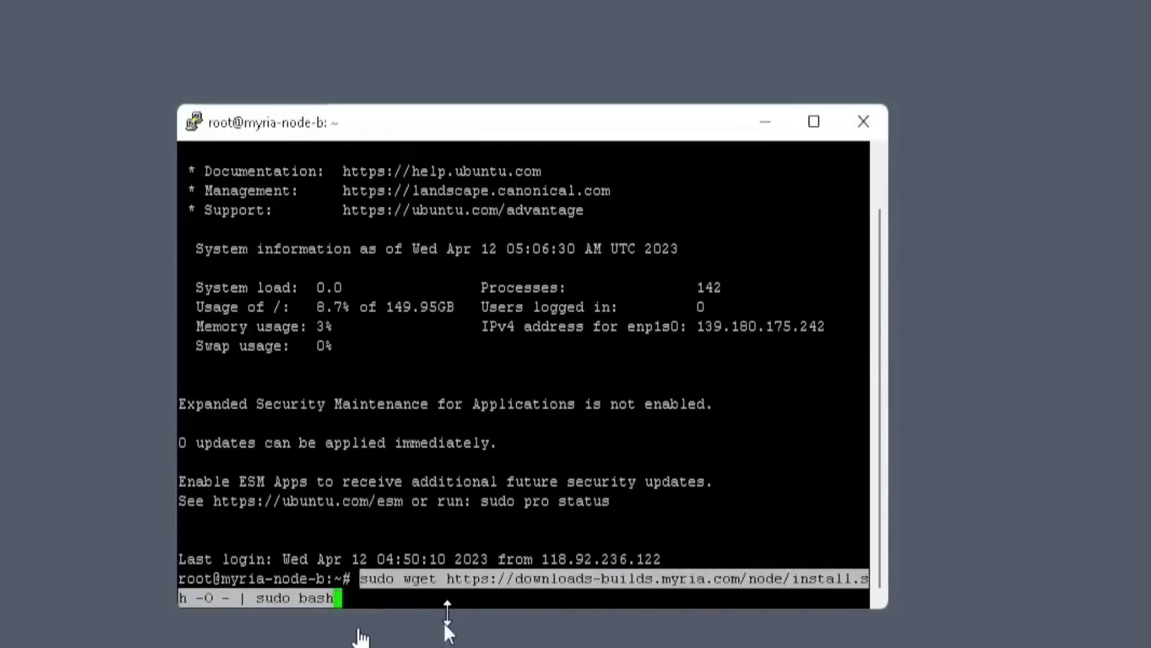
key(Return)
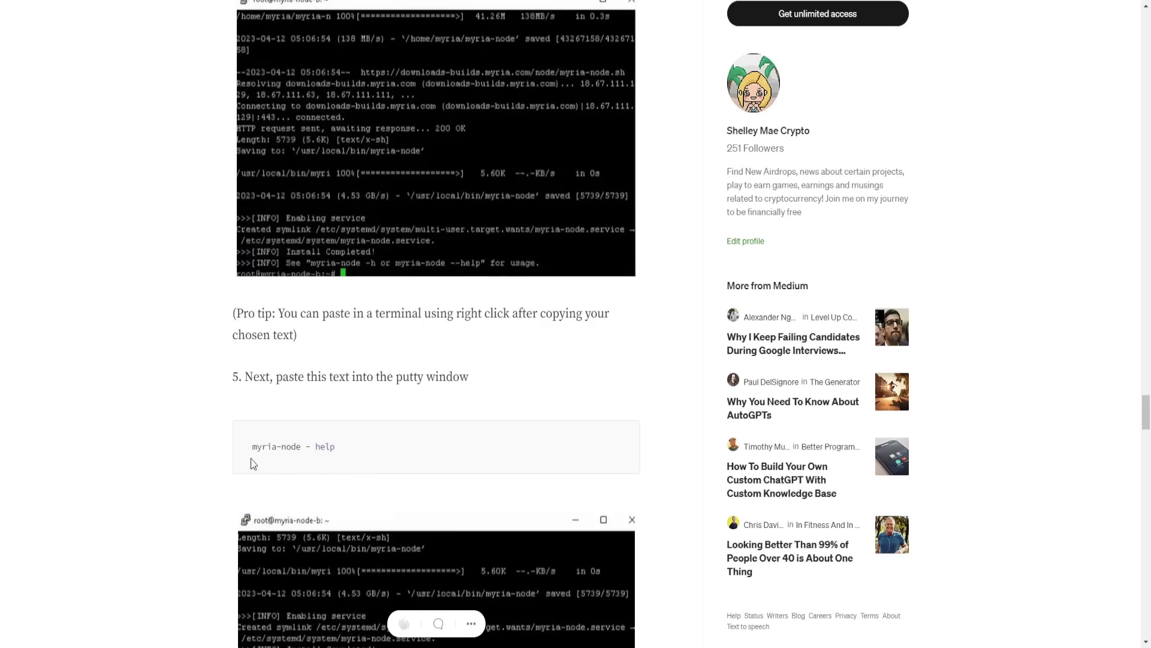
List the available node commands with myria-node --help, and start the node with myria-node --start
triple_click(401, 450)
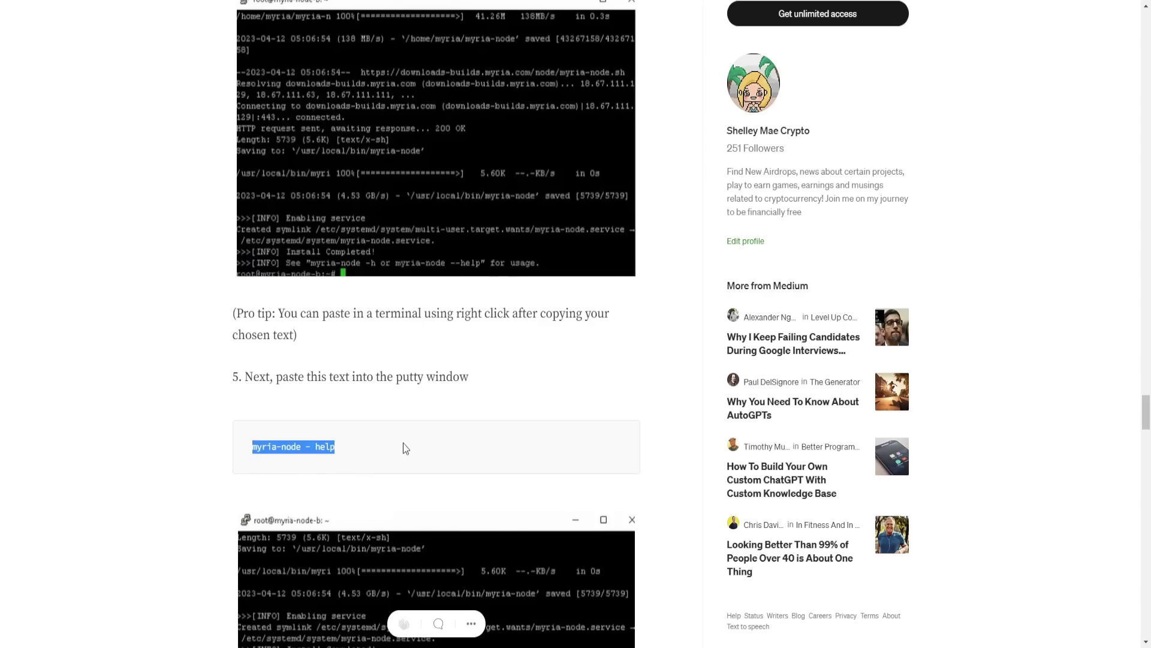
click(405, 449)
scroll(405, 448, down, 1)
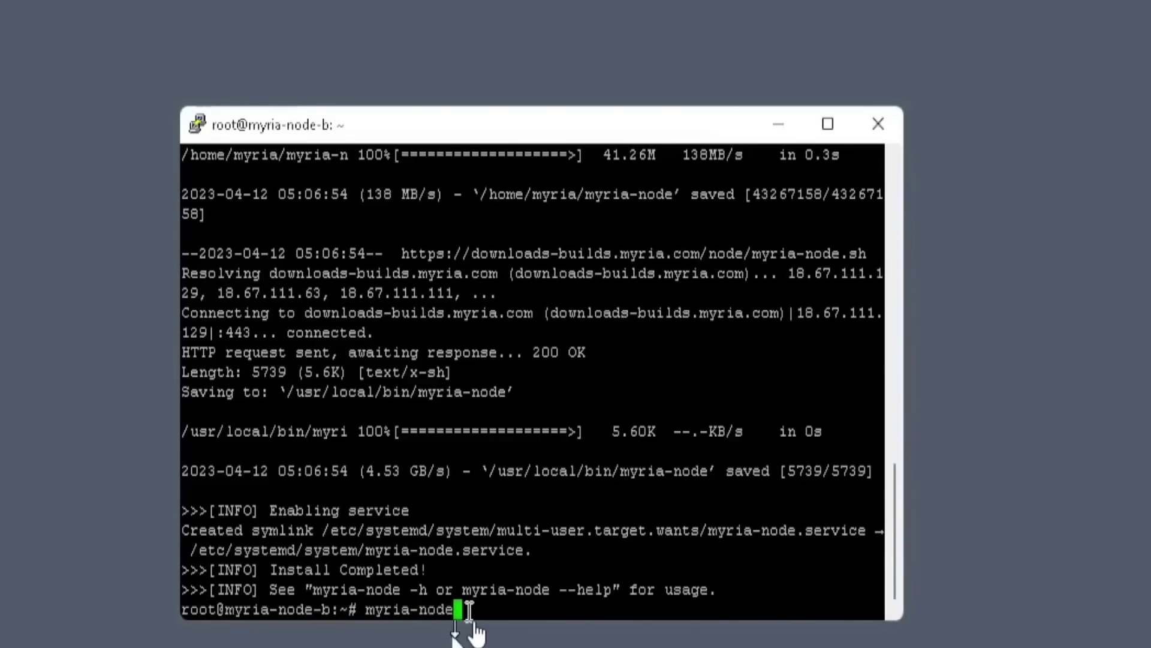
text(--help)
key(Return)
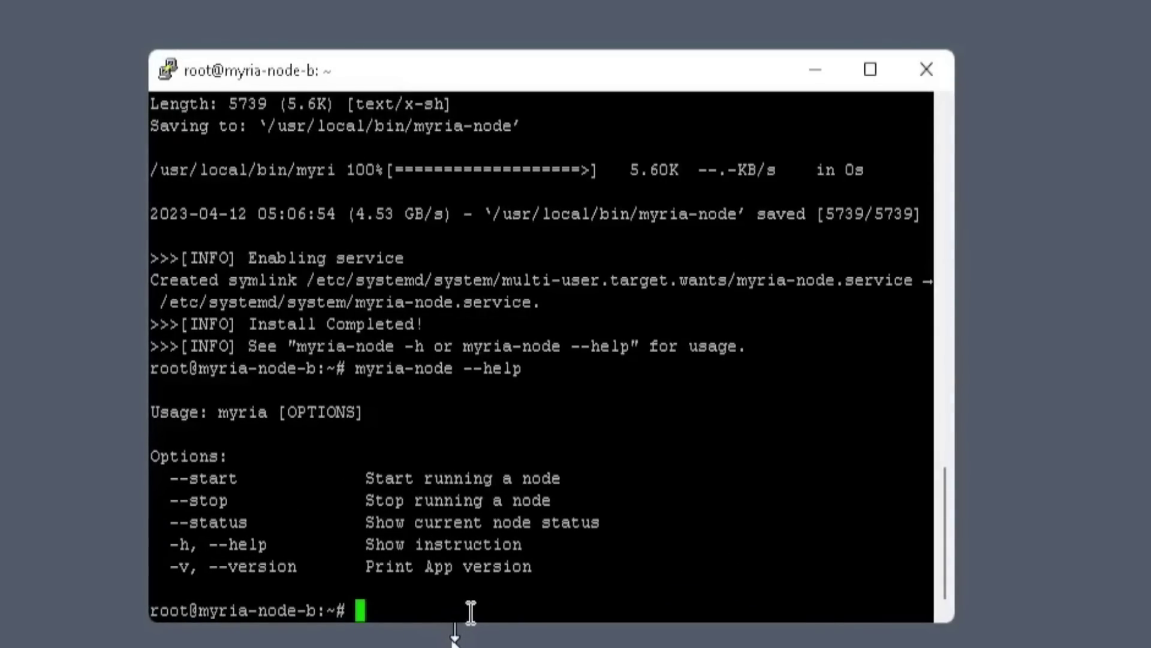
text(myria-node --start)
key(Return)
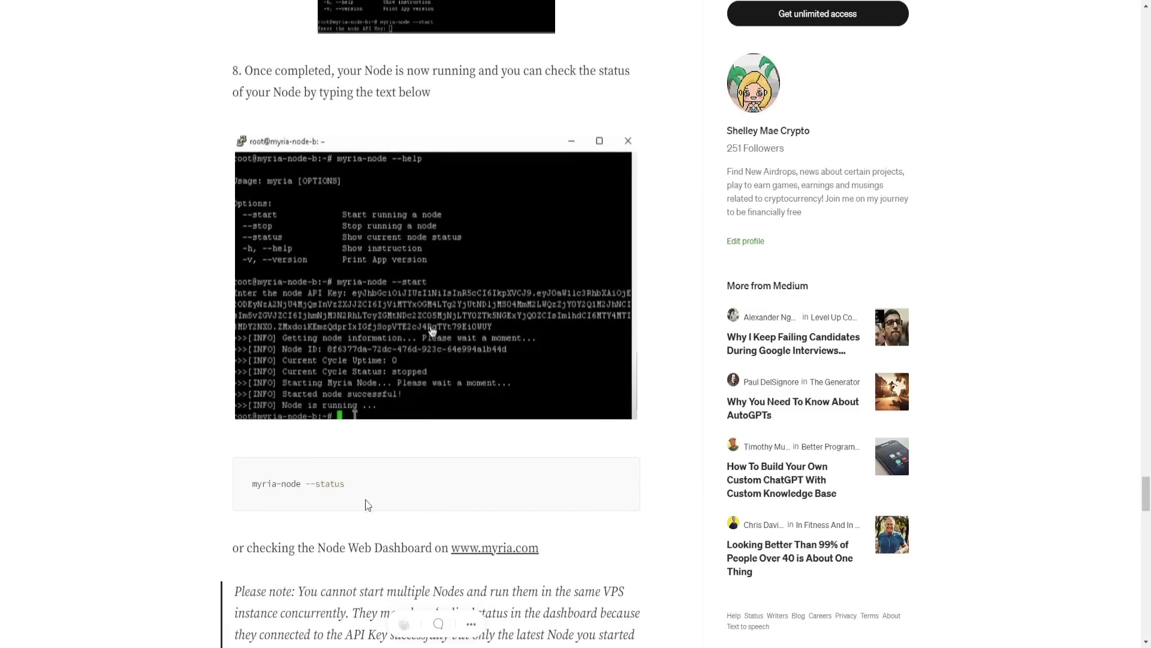
Read the guide's instructions on checking the node with myria-node --status and its note about multiple nodes on one VPS
scroll(368, 504, down, 1)
mouse_move(252, 416)
mouse_down()
mouse_move(376, 416)
mouse_move(251, 426)
mouse_up()
click(378, 415)
click(250, 426)
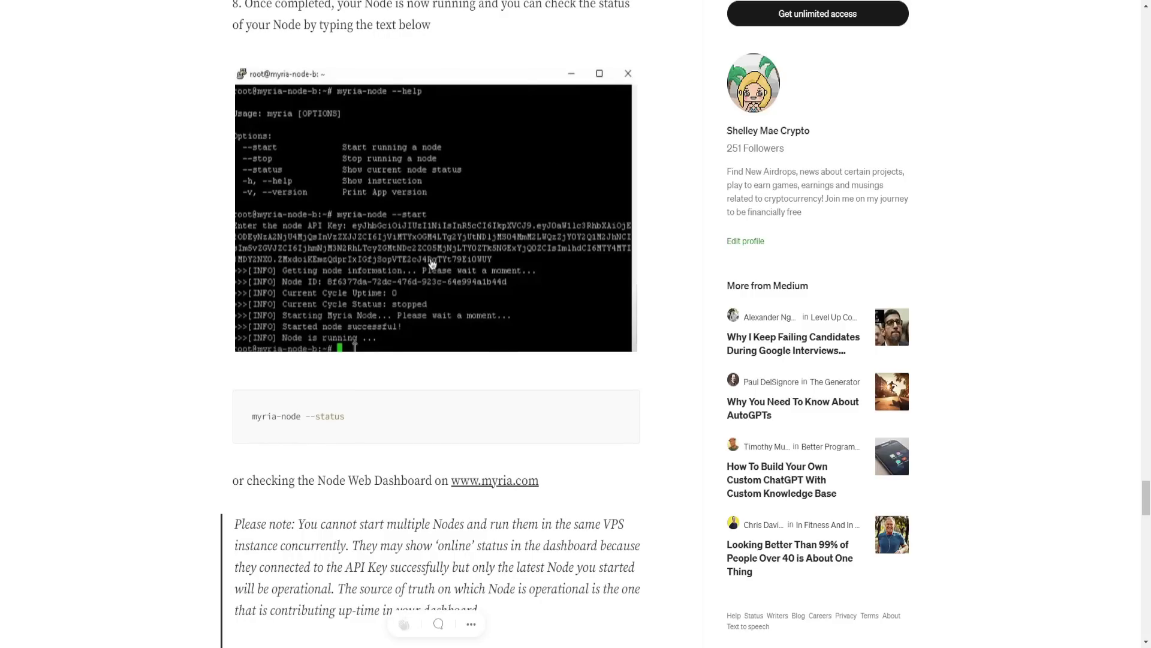
scroll(509, 360, down, 4)
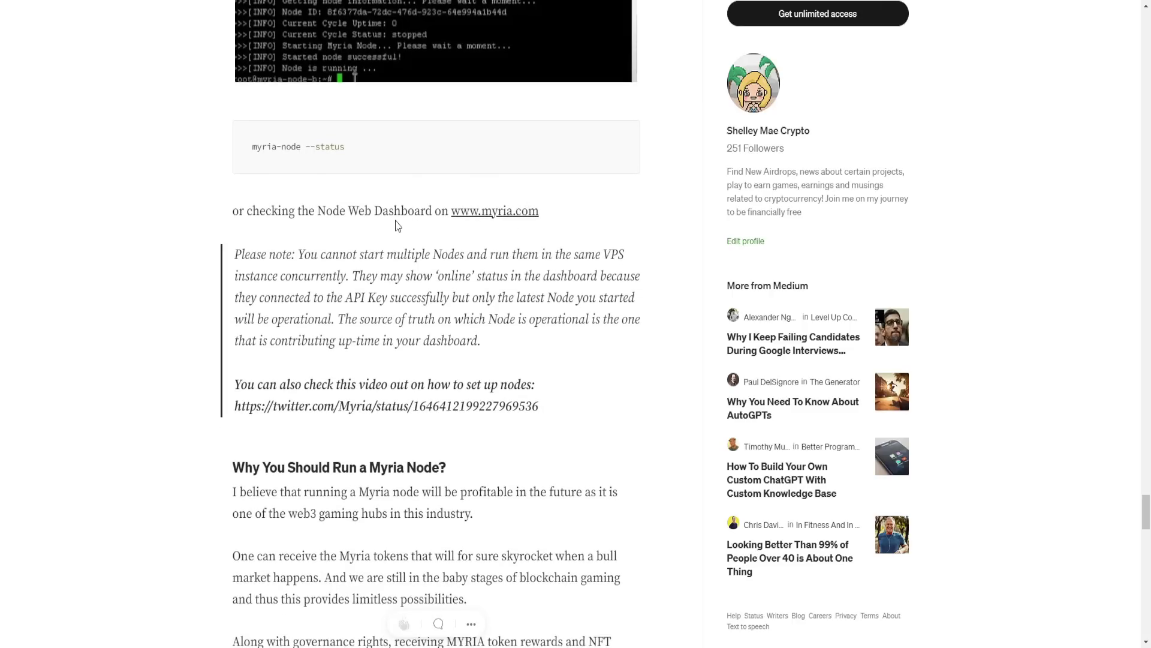
drag(386, 258, 494, 307)
click(493, 307)
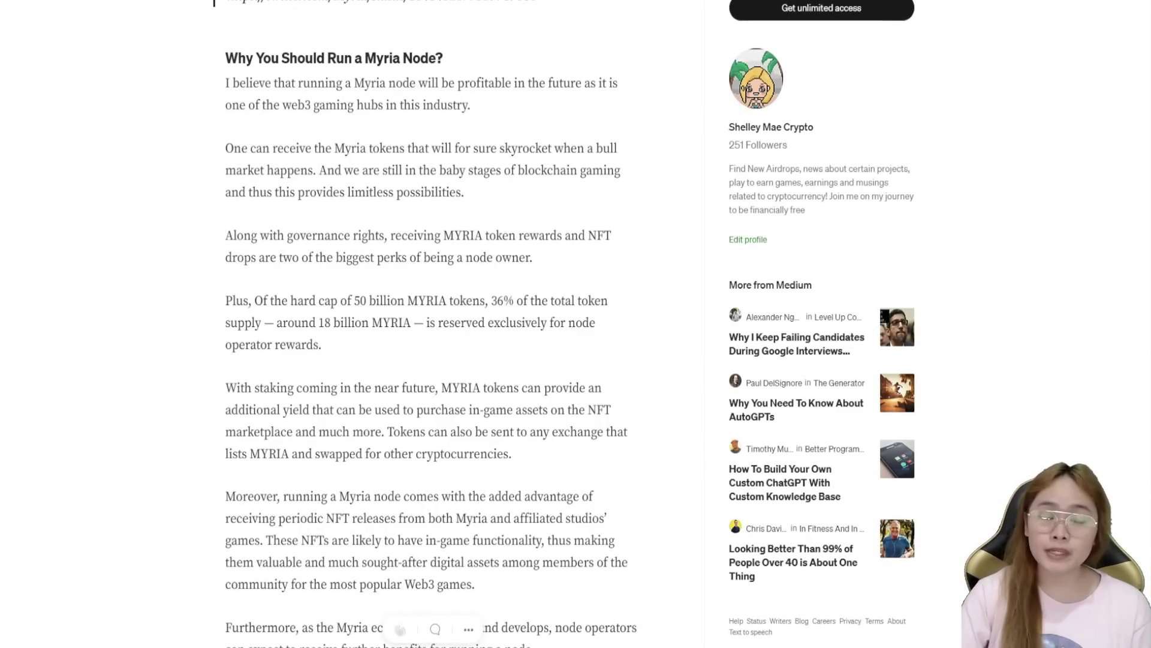
Read the article's section on why to run a Myria Node, down to the Rewards Mechanism heading
scroll(429, 324, down, 1)
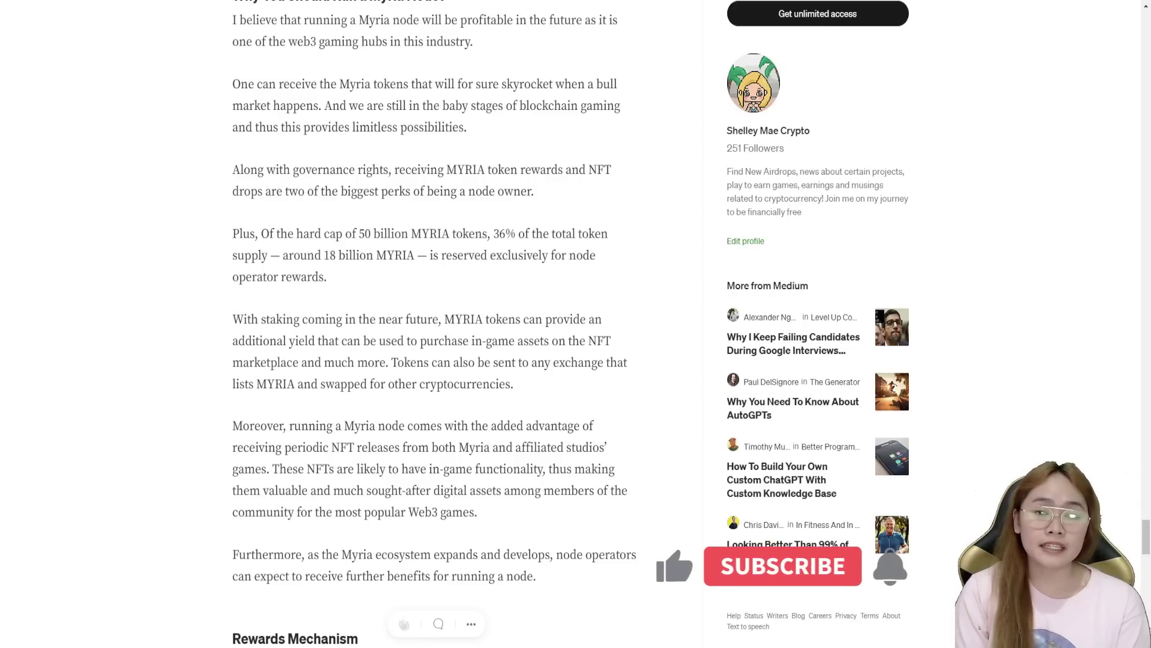
scroll(486, 377, down, 4)
scroll(486, 377, up, 1)
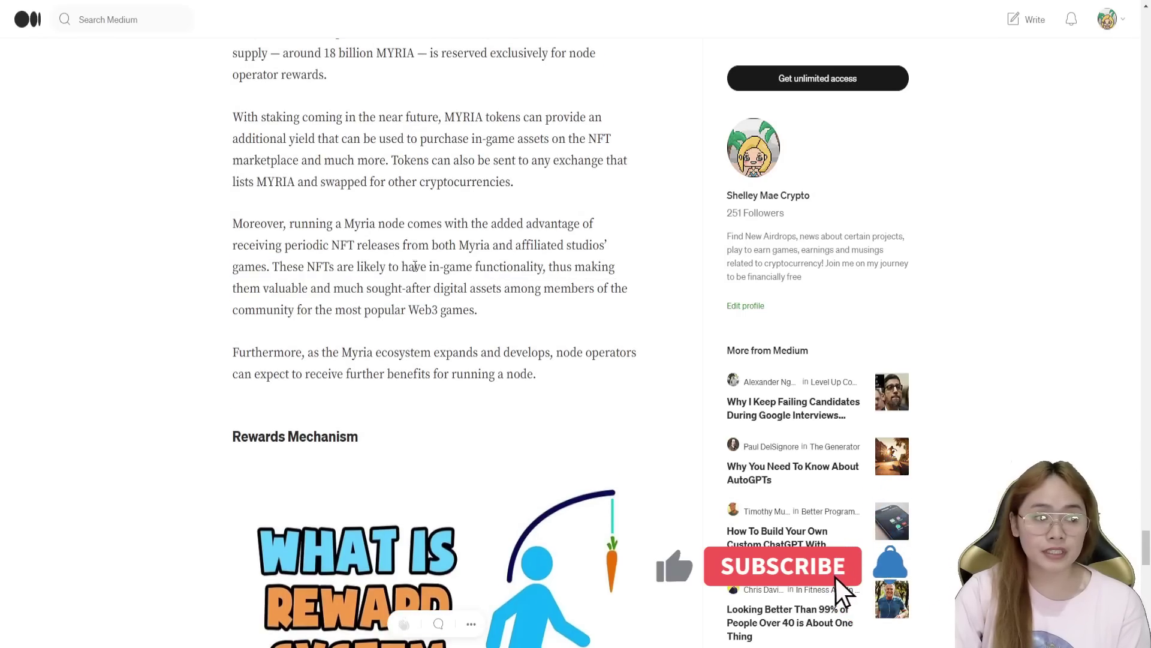